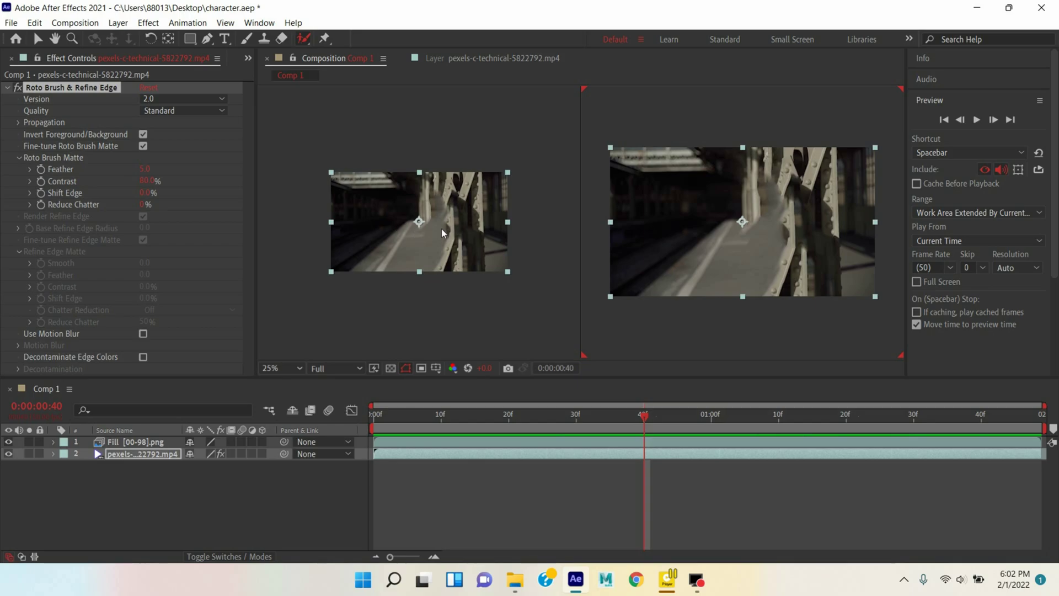
Step: Play the original platform clip in PotPlayer, pause it around 00:00:07 and hide the player
left_click(668, 580)
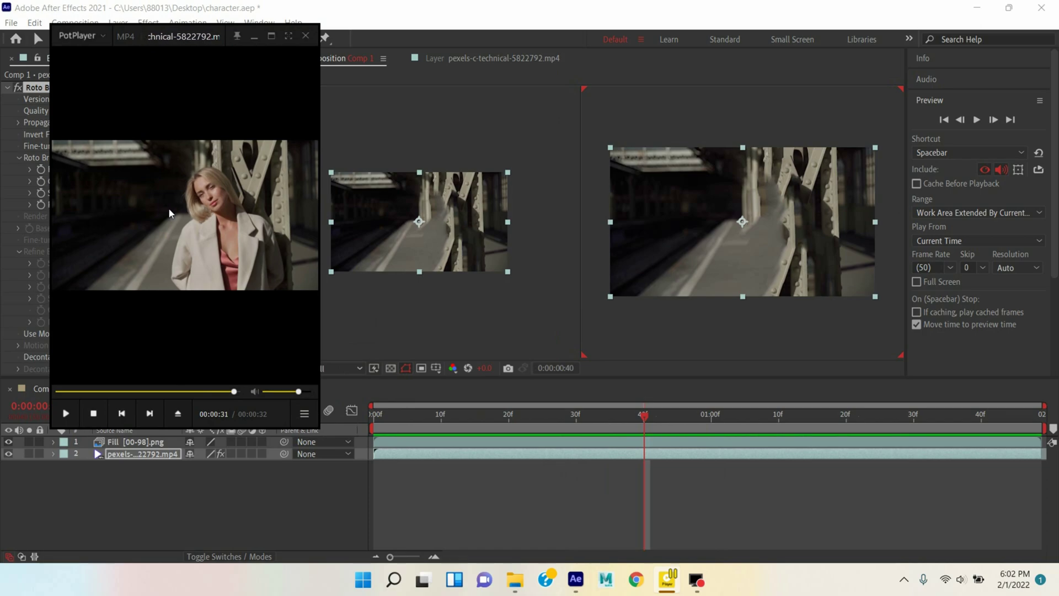
left_click(198, 188)
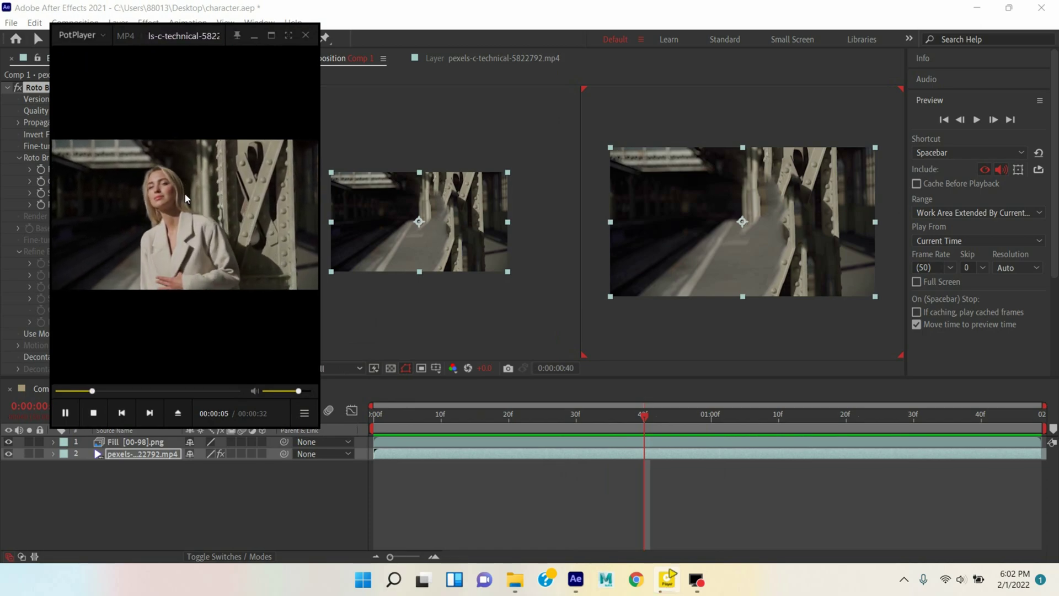
left_click(154, 191)
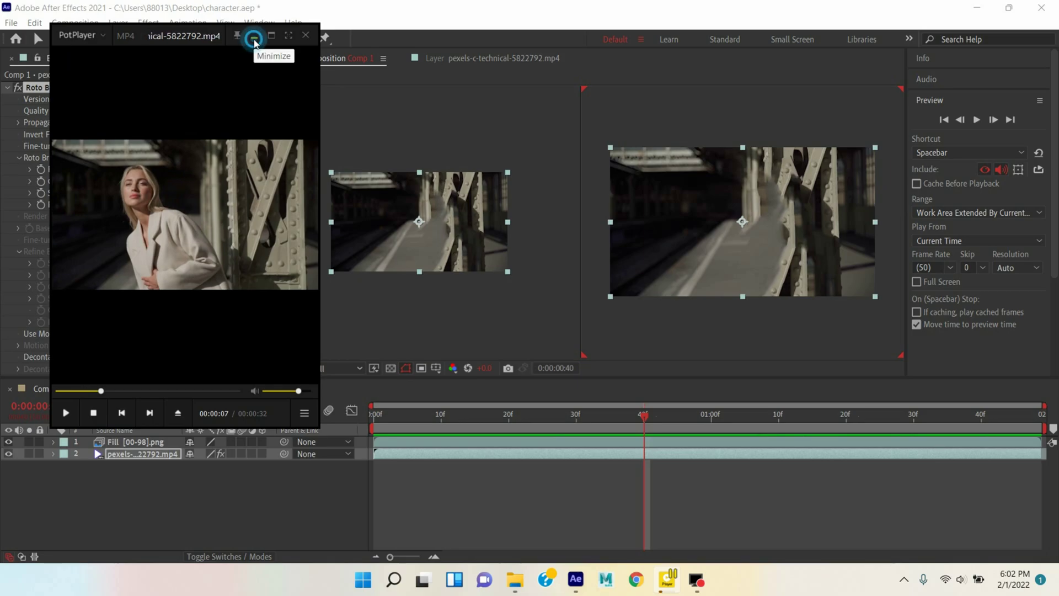
left_click(254, 41)
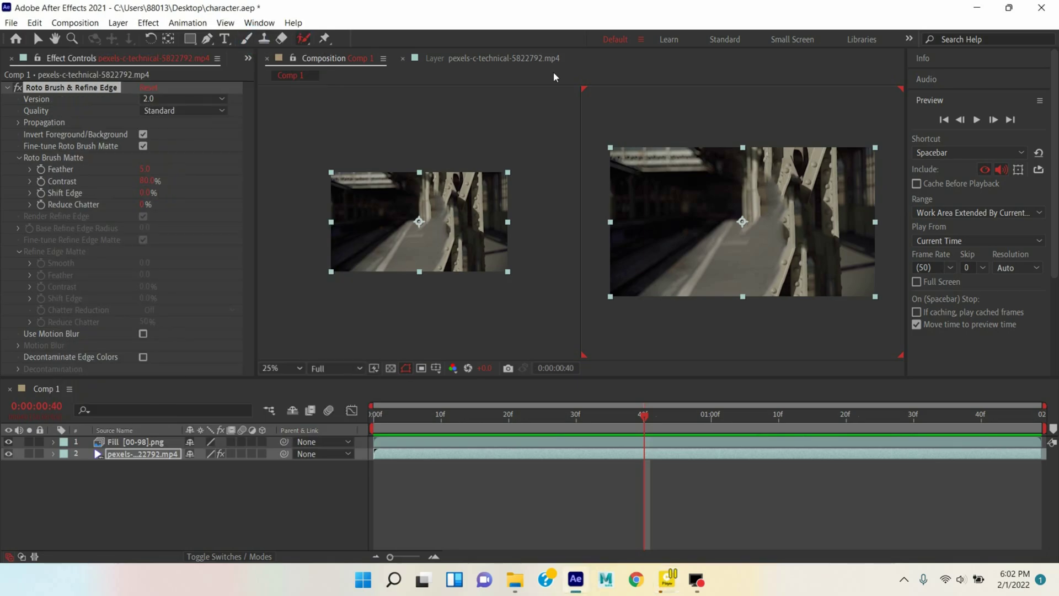
Step: Preview the finished empty-platform composition, stop it, and bring the original clip back up
left_click(976, 120)
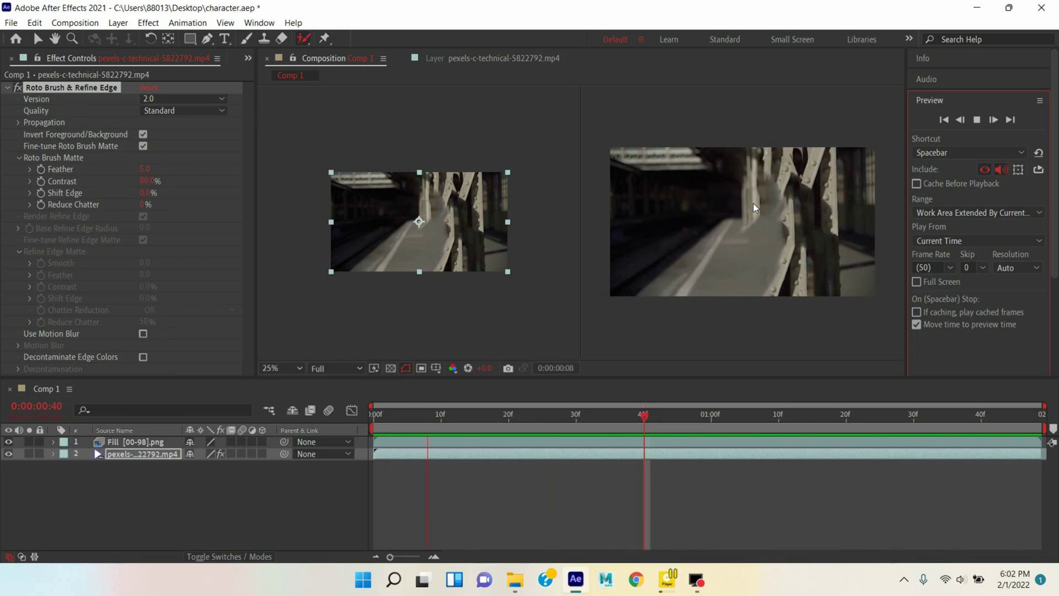
left_click(977, 121)
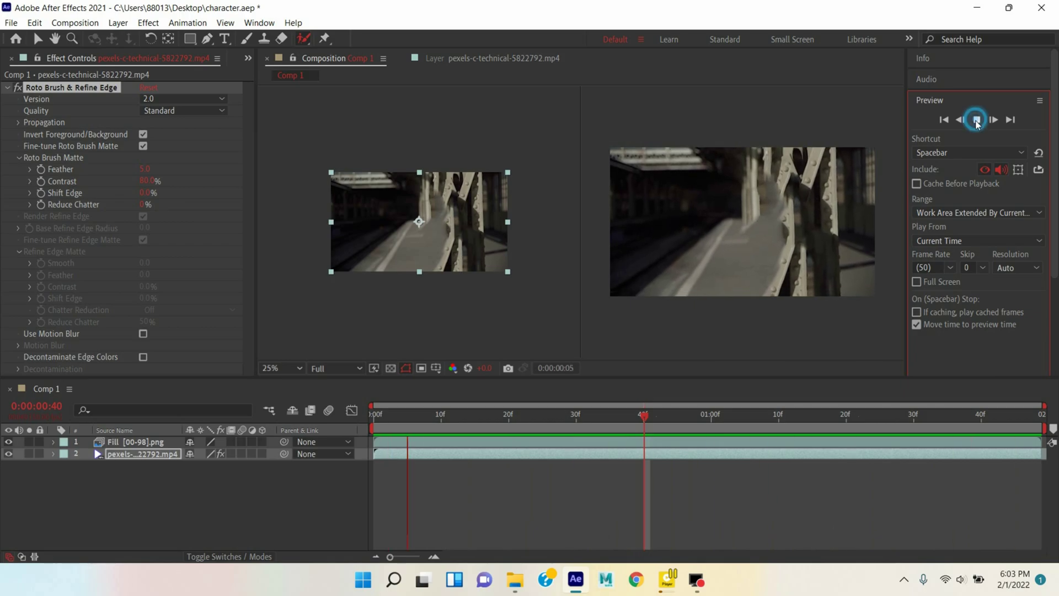
left_click(667, 579)
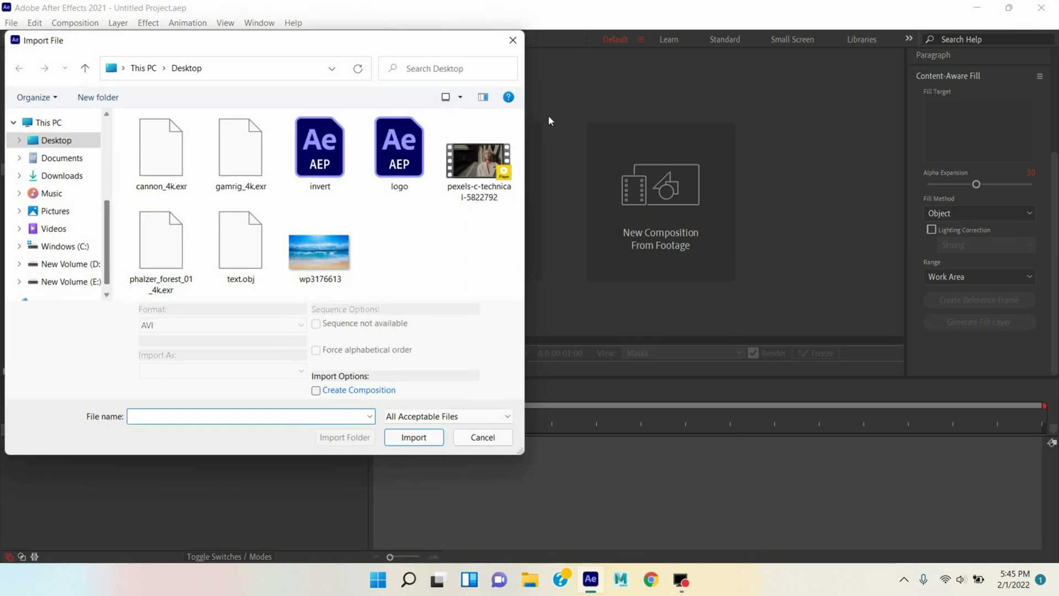
Step: Import pexels-c-technical-5822792.mp4 into the project and widen the Project panel
left_click(479, 162)
left_click(408, 438)
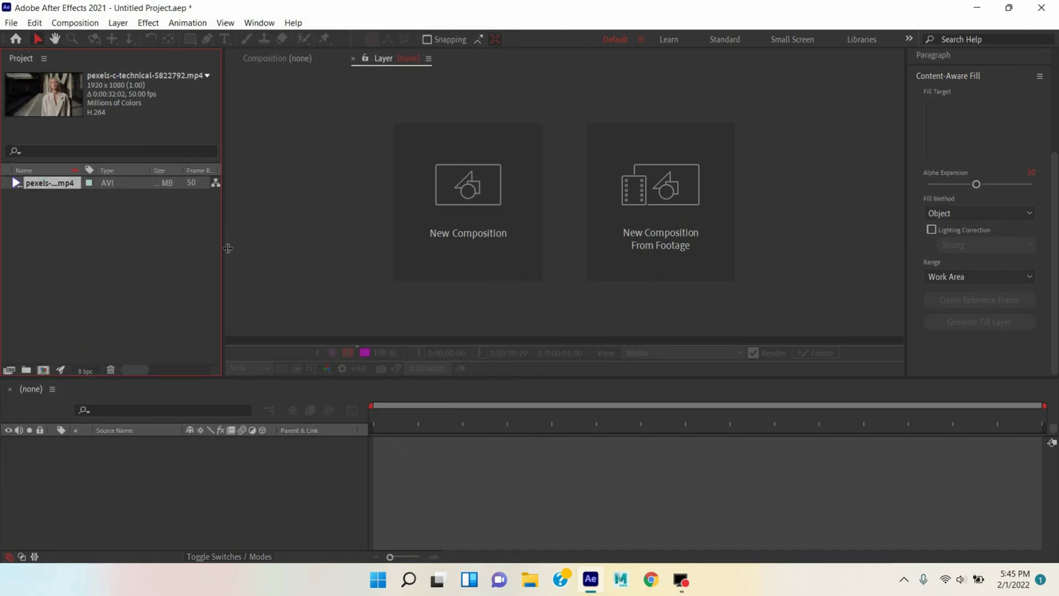
left_click_drag(227, 247, 261, 257)
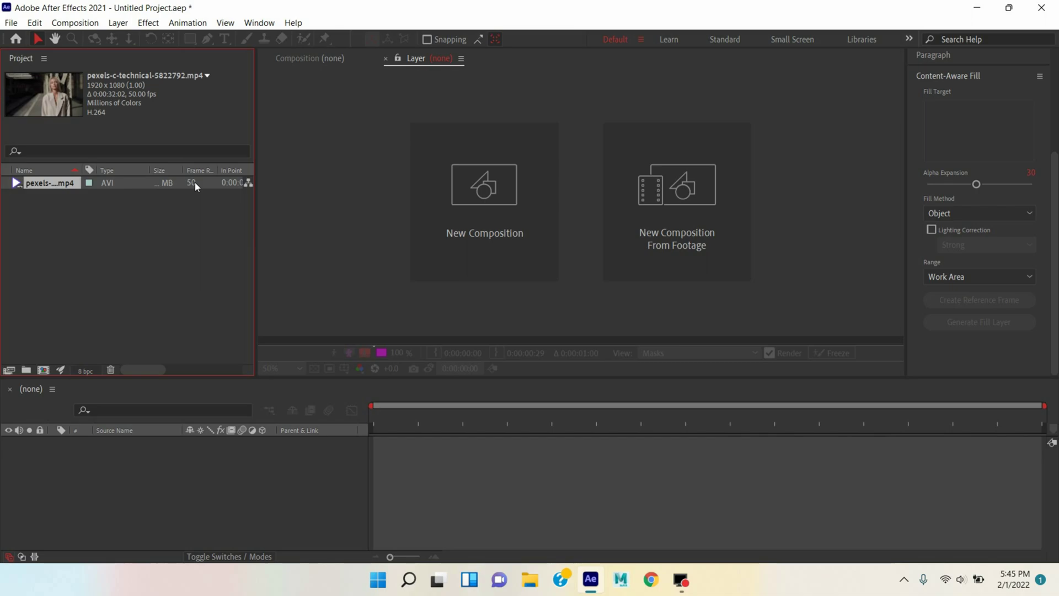
Step: Create a new composition Comp 1 at 1920×1080, keeping the frame rate at 50 fps
left_click(75, 23)
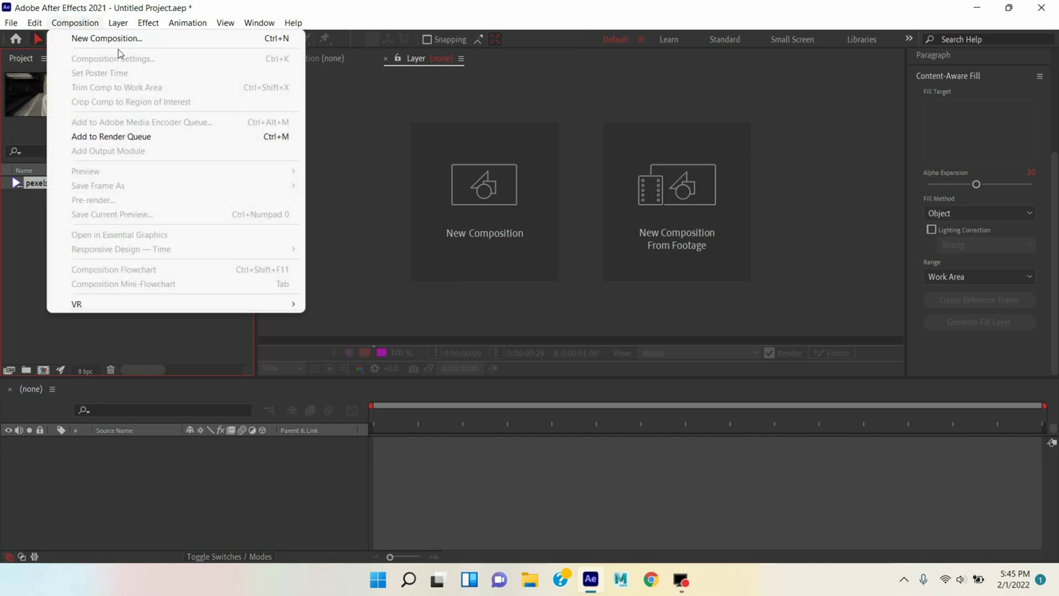
left_click(164, 38)
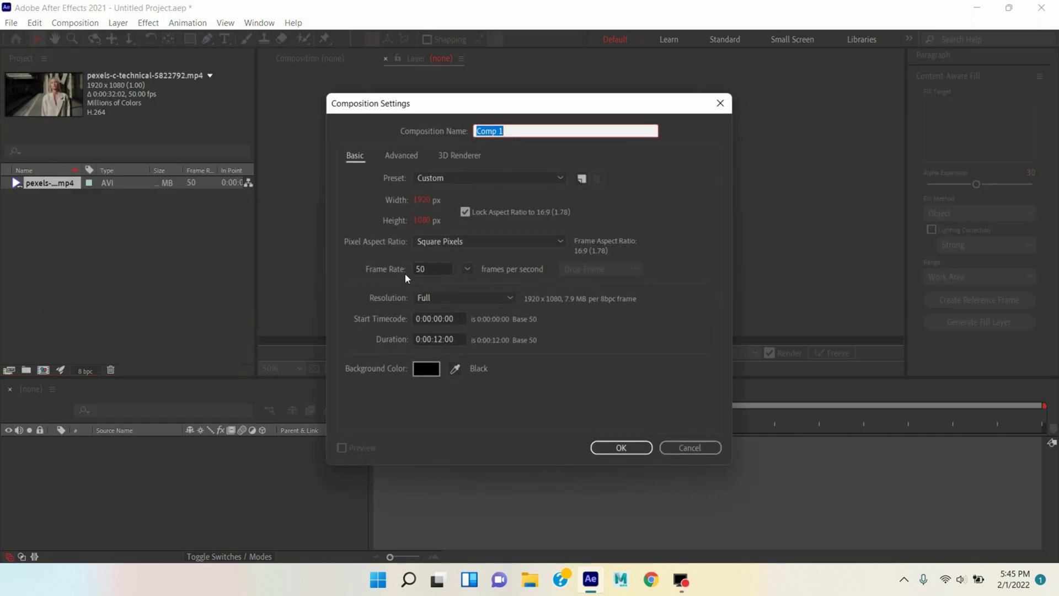
left_click(467, 268)
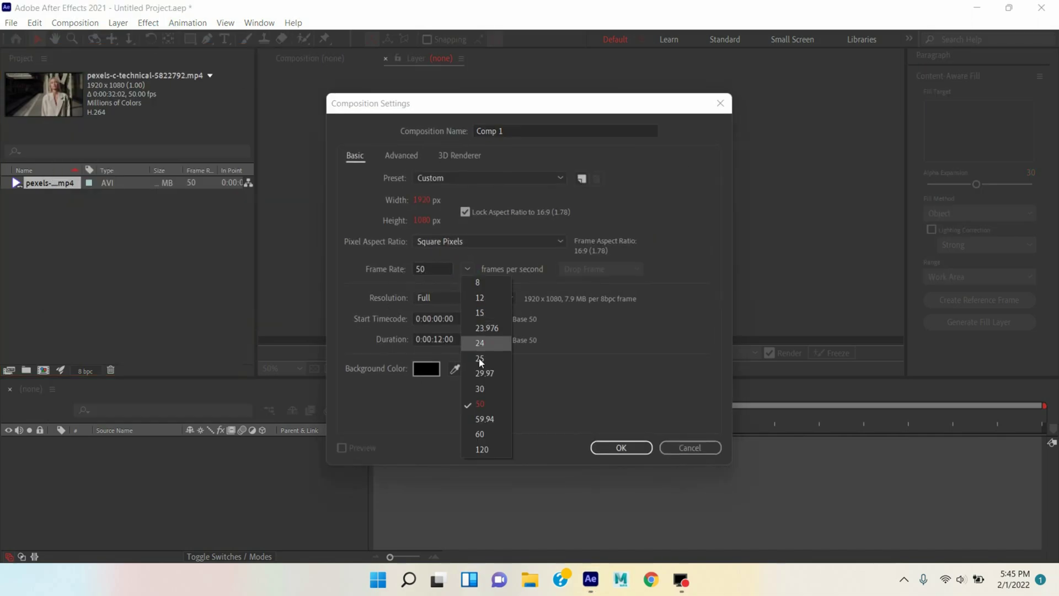
left_click(477, 405)
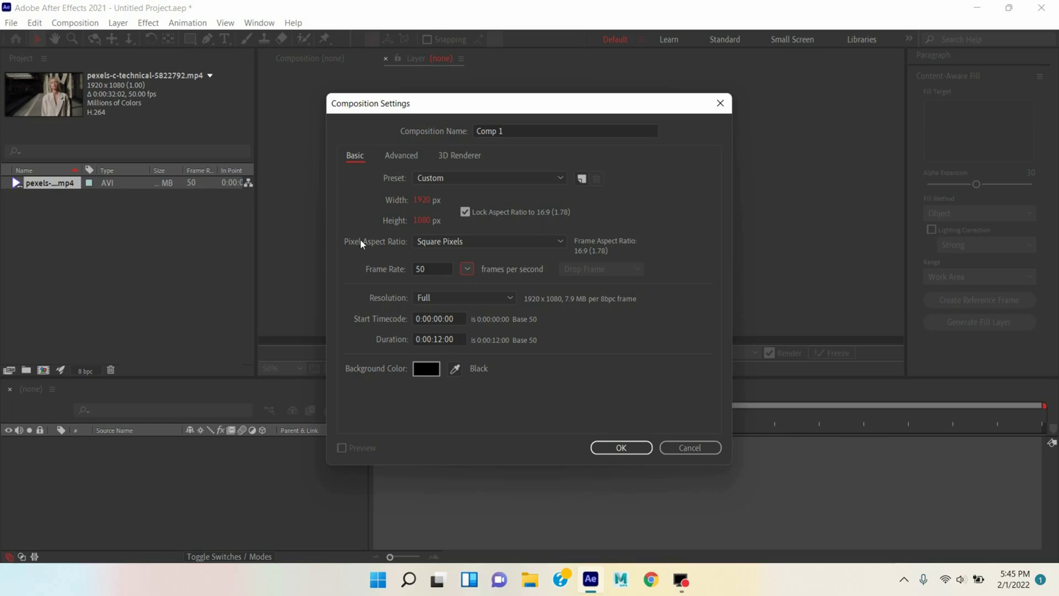
left_click(602, 449)
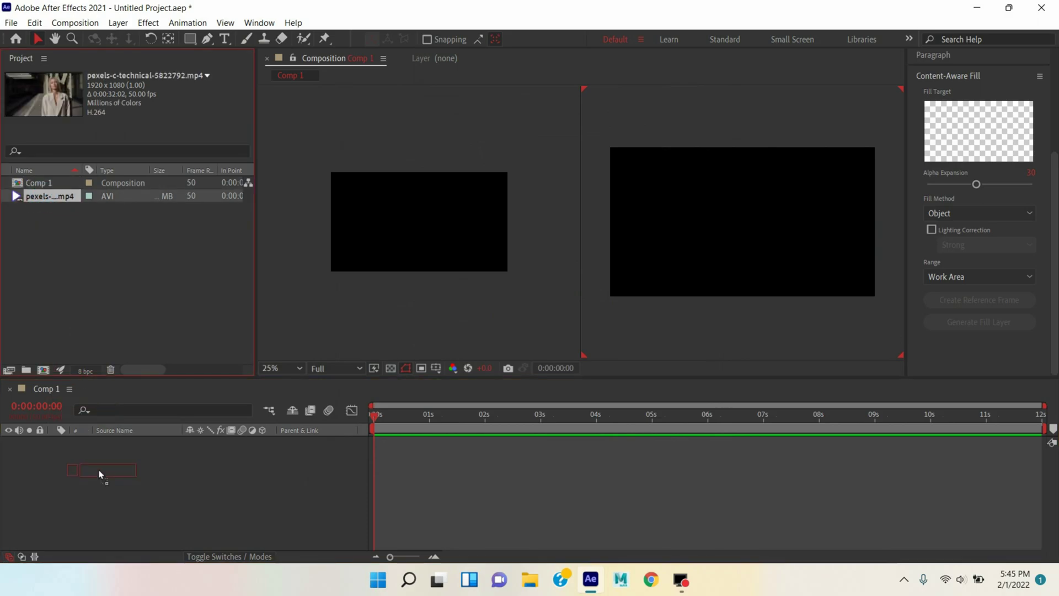
Step: Add the railway clip to Comp 1, choose the Roto Brush tool and open the layer in its own view
left_click_drag(44, 196, 96, 468)
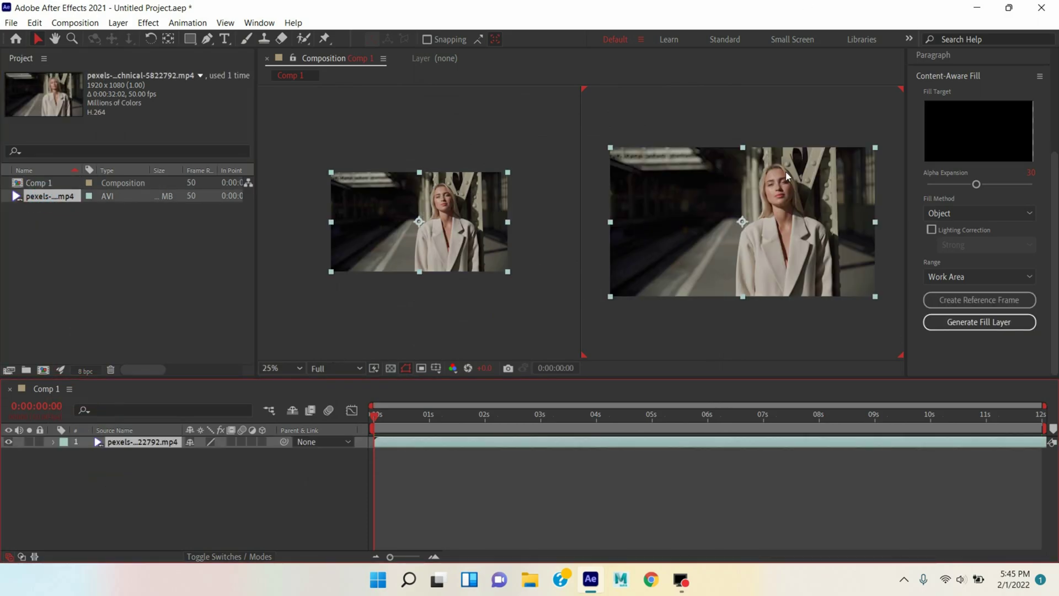
left_click(304, 40)
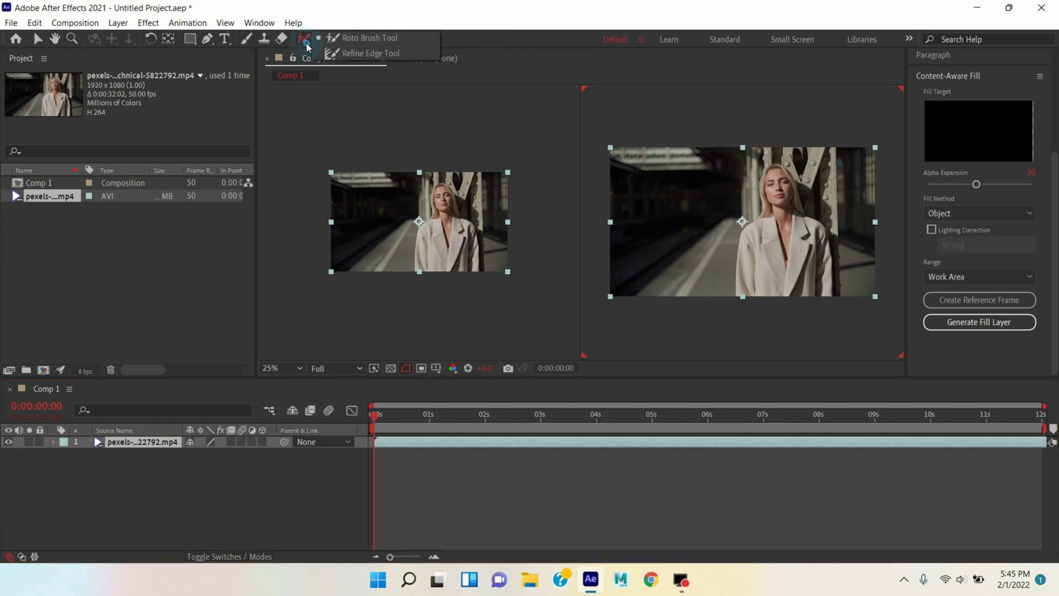
left_click(359, 38)
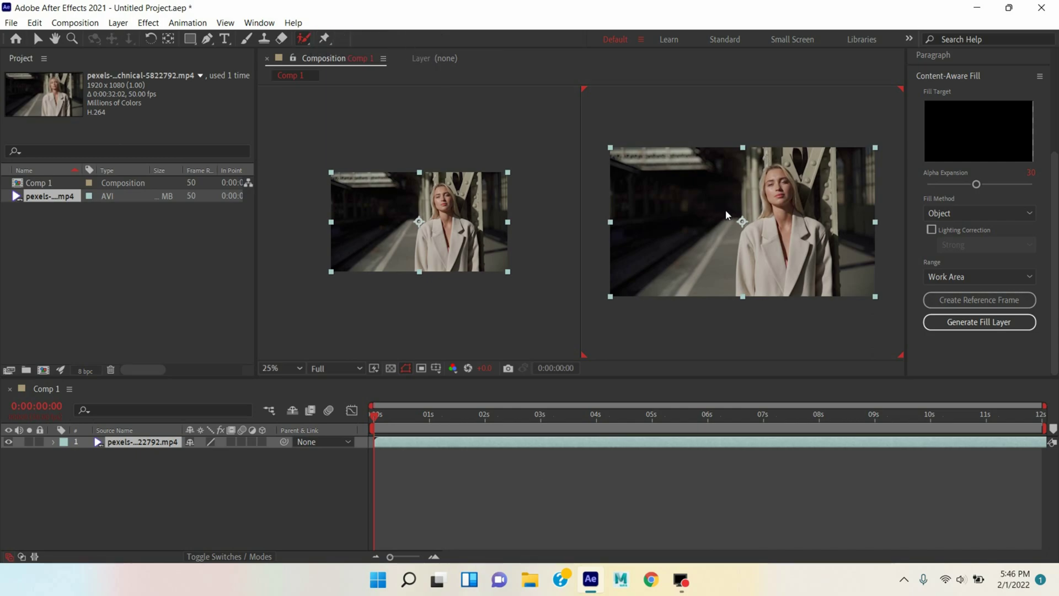
double_click(157, 443)
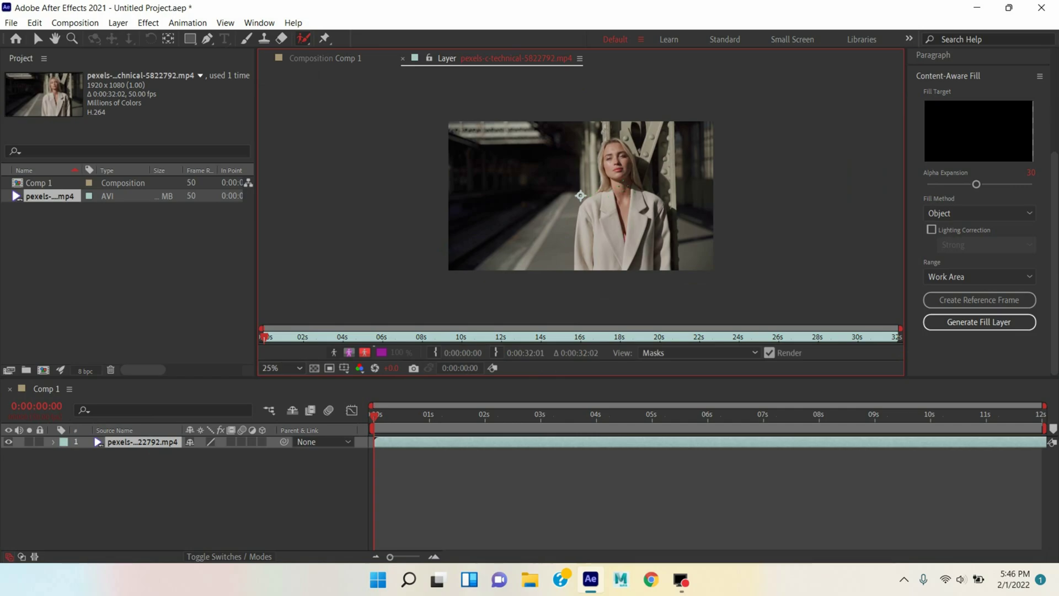
Step: Magnify the clip's layer view to 50%
key("period")
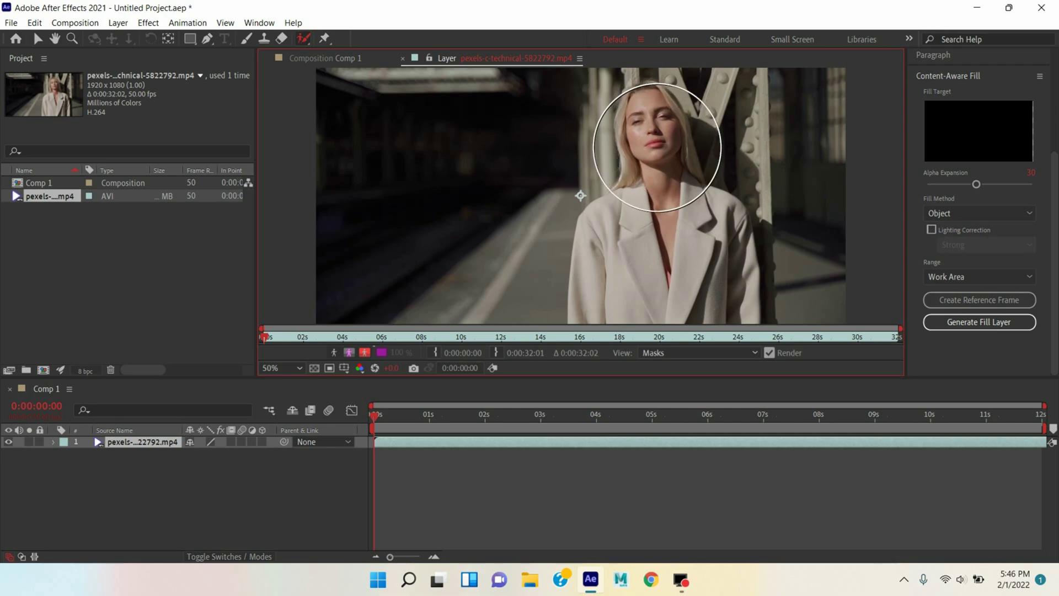
Step: Shrink the Roto Brush and paint the woman's body and head as foreground
left_click_drag(658, 147, 657, 147)
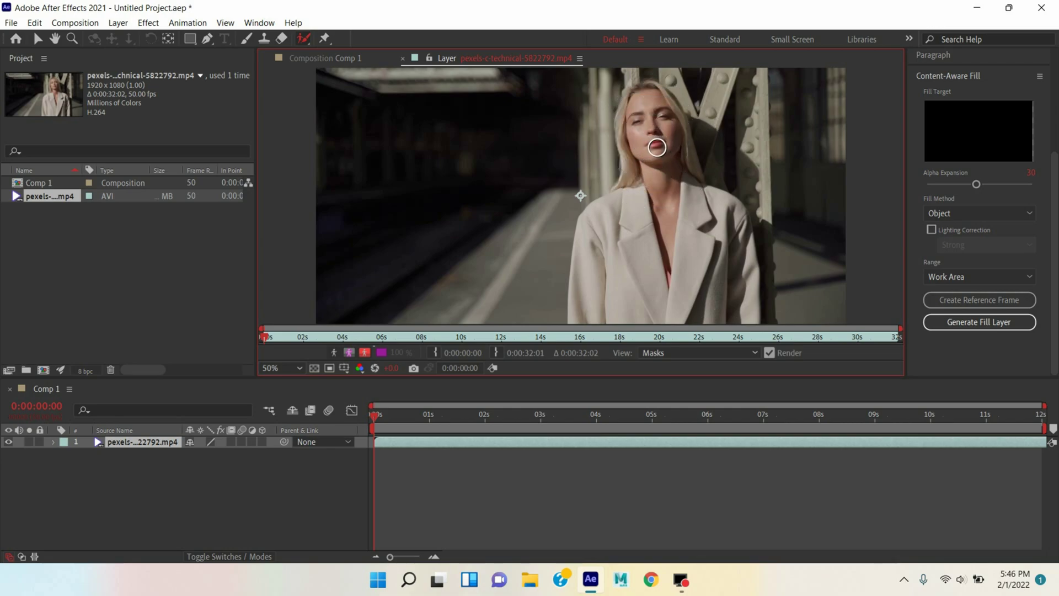
left_click_drag(658, 147, 658, 148)
mouse_move(645, 84)
left_mouse_down()
mouse_move(649, 169)
mouse_move(589, 309)
mouse_move(691, 312)
mouse_move(751, 259)
mouse_move(692, 173)
mouse_move(677, 99)
left_mouse_up()
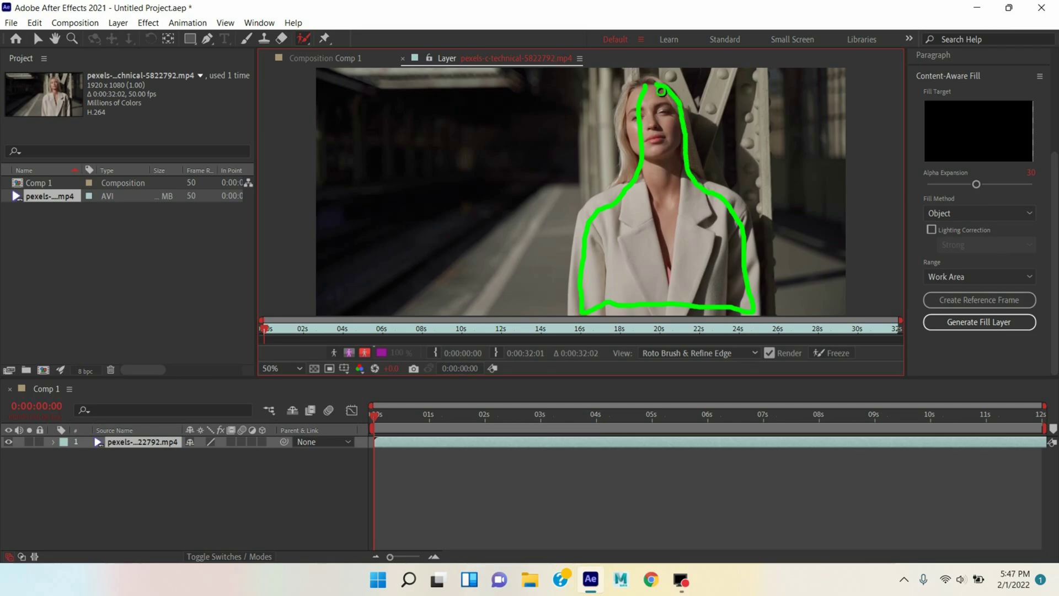
left_click_drag(677, 99, 658, 89)
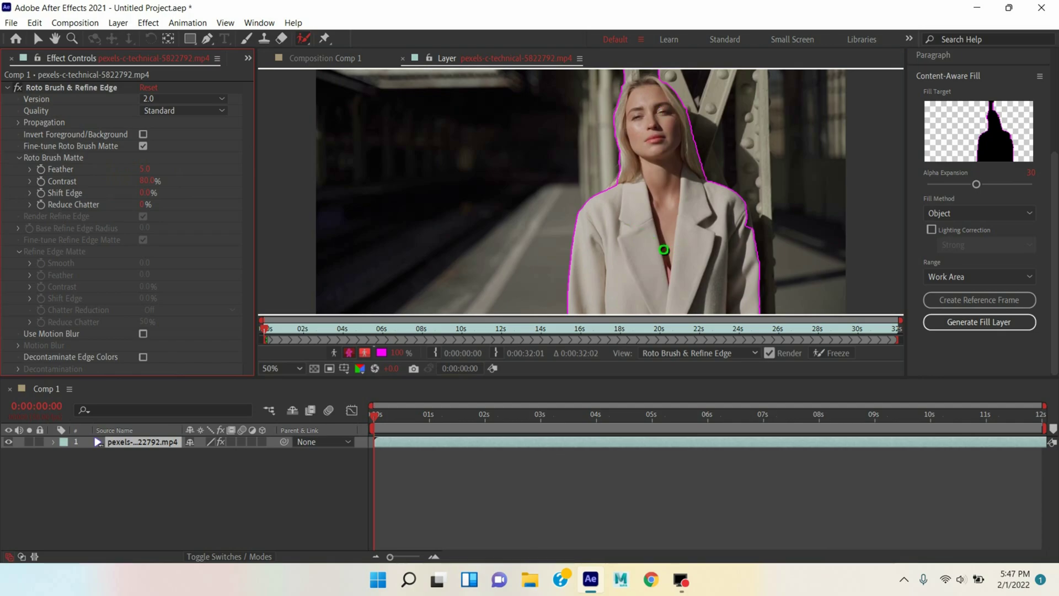
scroll(688, 249, "up", 2)
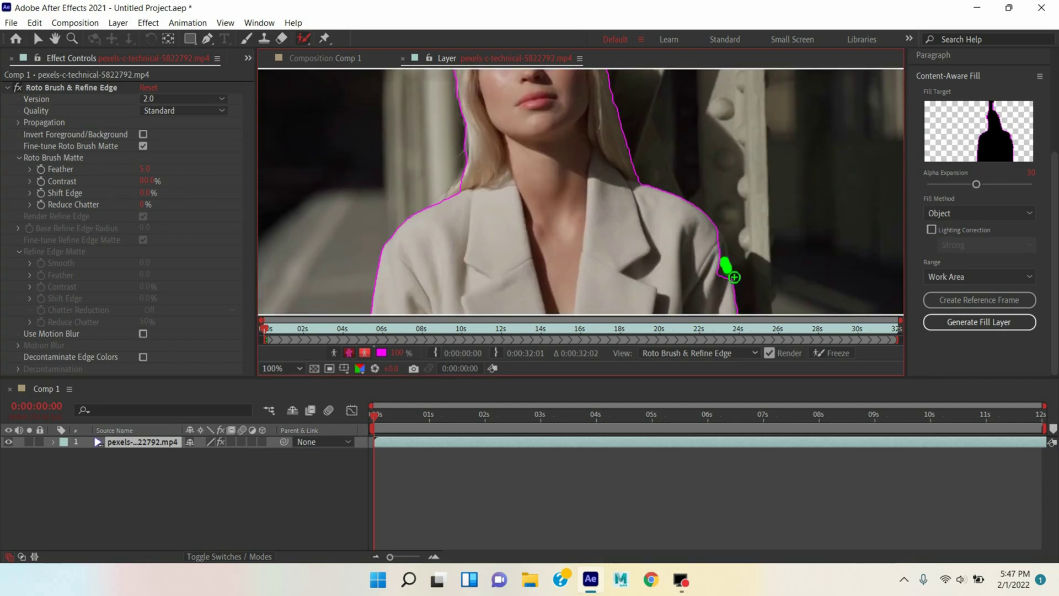
scroll(706, 262, "down", 2)
scroll(706, 263, "down", 2)
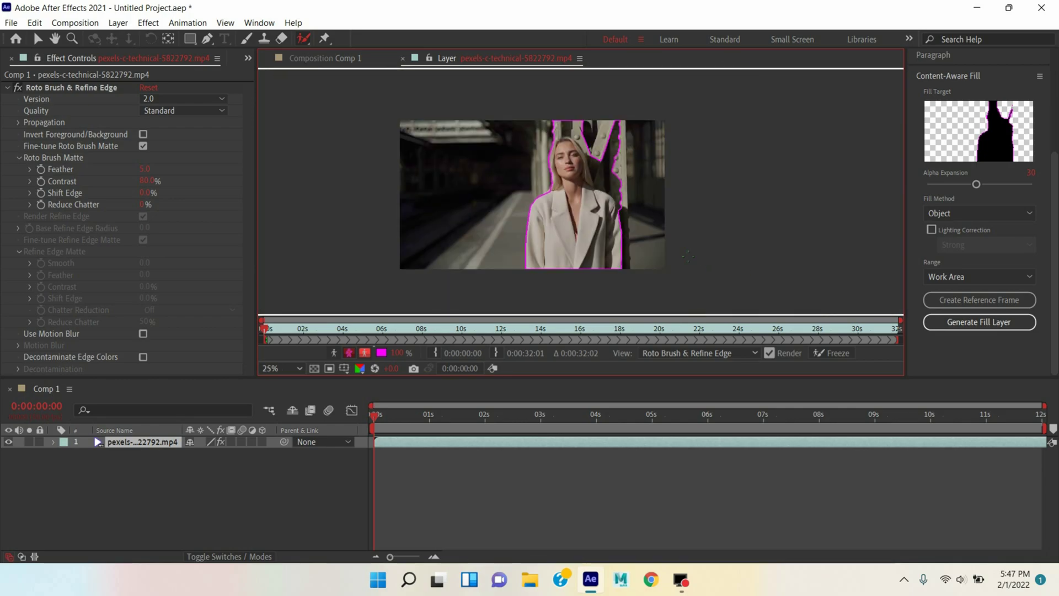
scroll(658, 225, "up", 2)
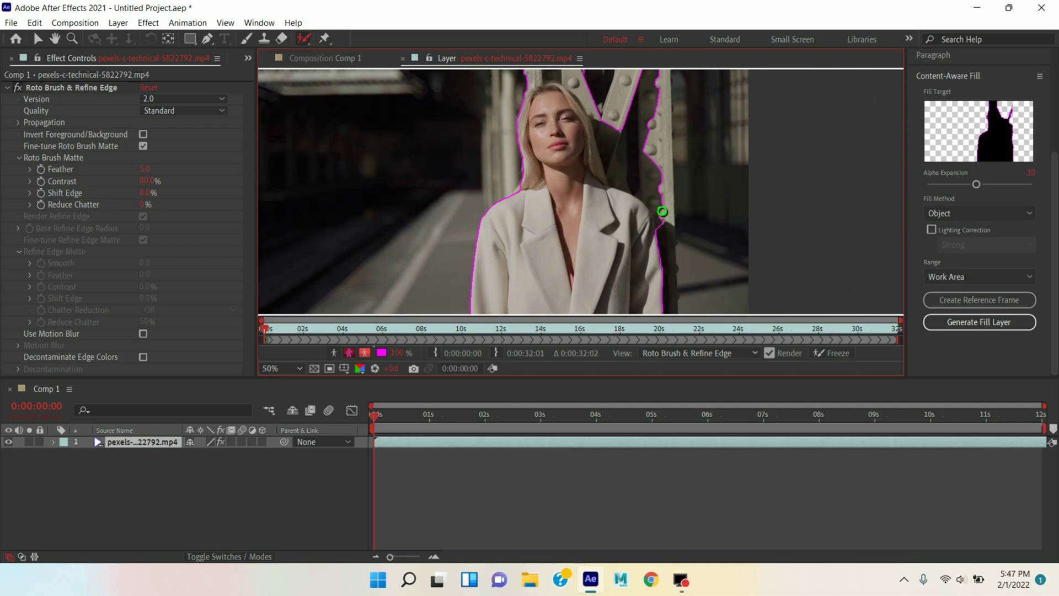
Step: Refine the matte: remove background beside her jacket and paint her hairline into the selection
left_click(662, 217, "alt")
left_click_drag(663, 217, 612, 168)
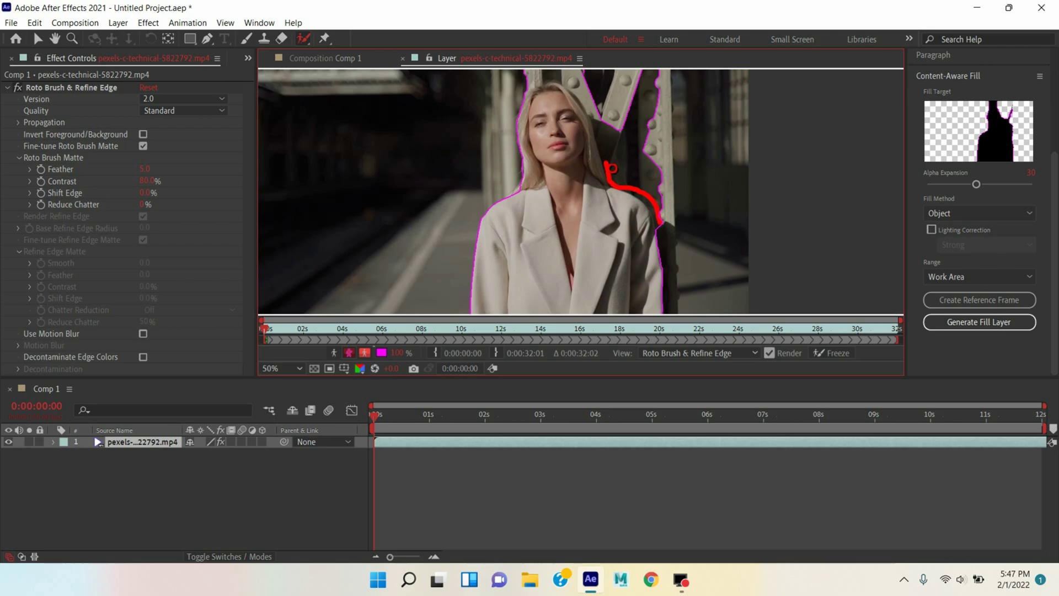
mouse_move(612, 168)
left_mouse_down()
mouse_move(570, 90)
mouse_move(537, 98)
left_mouse_up()
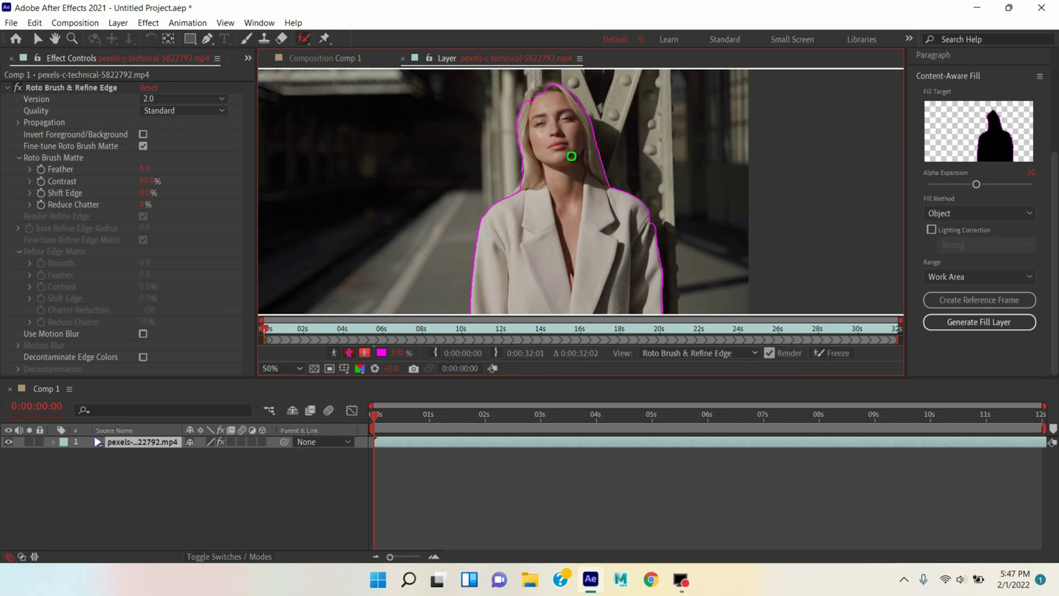
scroll(560, 149, "up", 2)
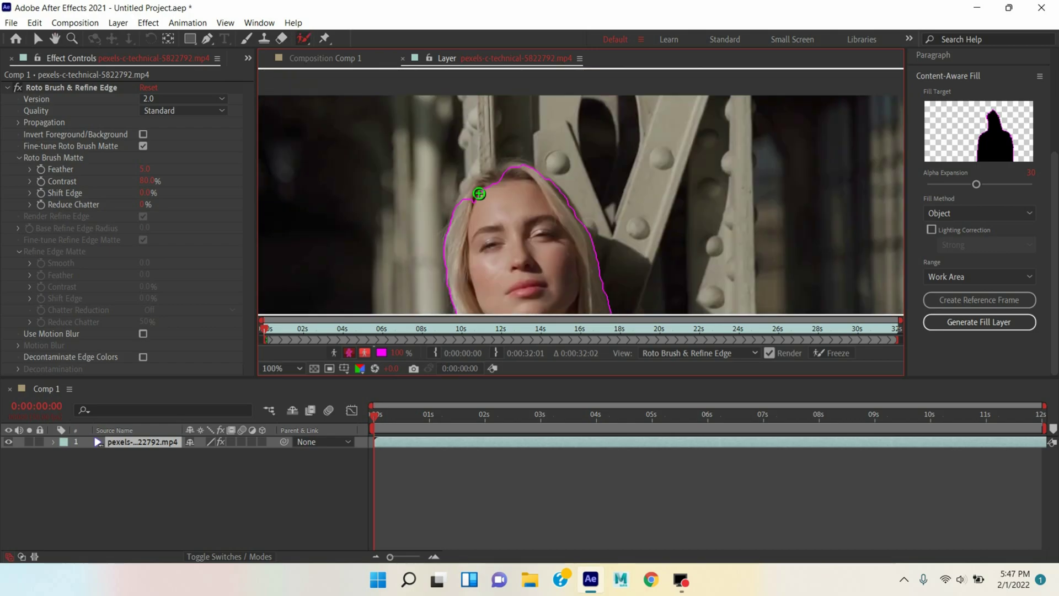
left_click_drag(470, 187, 507, 175)
scroll(494, 215, "down", 2)
left_click_drag(494, 214, 539, 231)
scroll(544, 230, "down", 2)
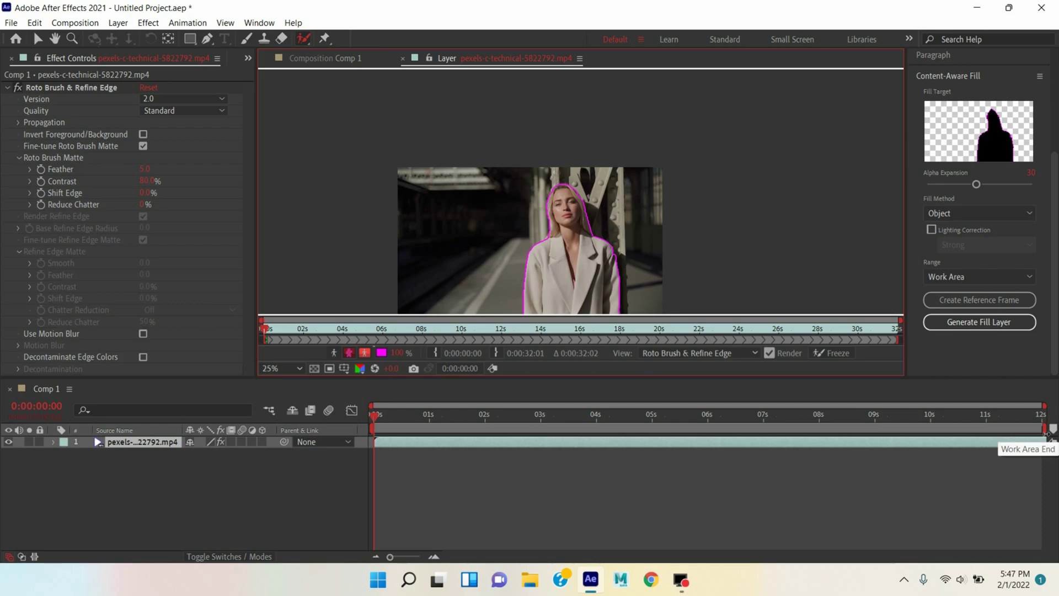
Step: Shorten the work area to the opening two seconds and trim Comp 1 to it
mouse_move(1046, 429)
left_mouse_down()
mouse_move(559, 445)
mouse_move(480, 428)
left_mouse_up()
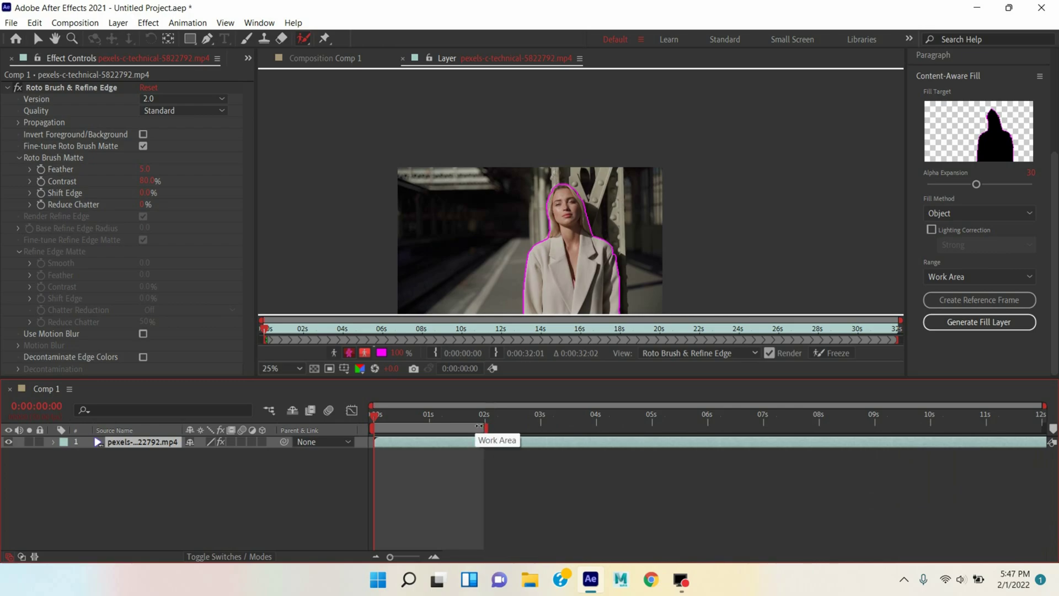
right_click(480, 428)
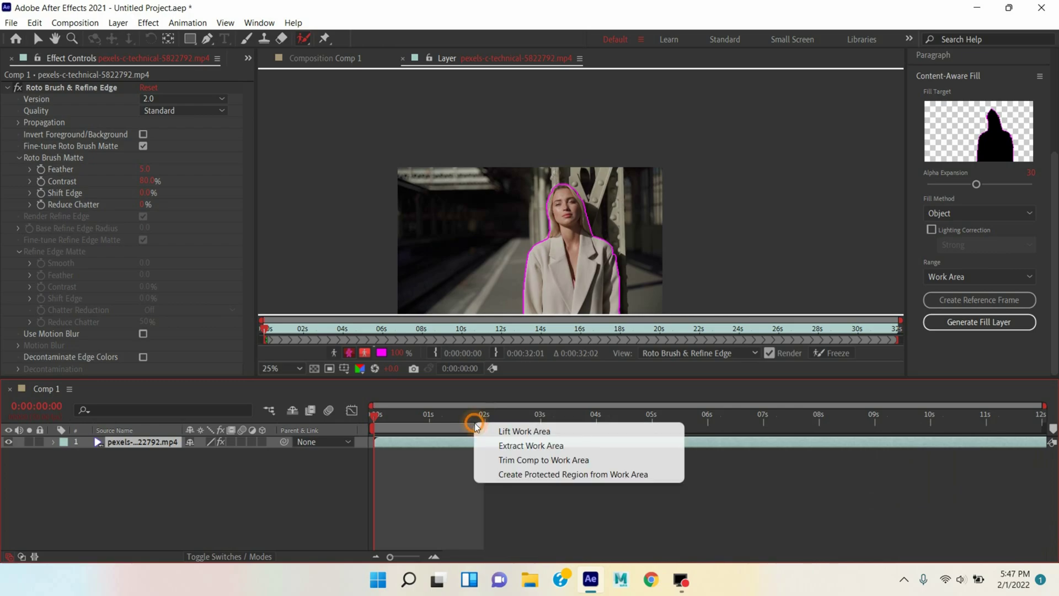
left_click(543, 461)
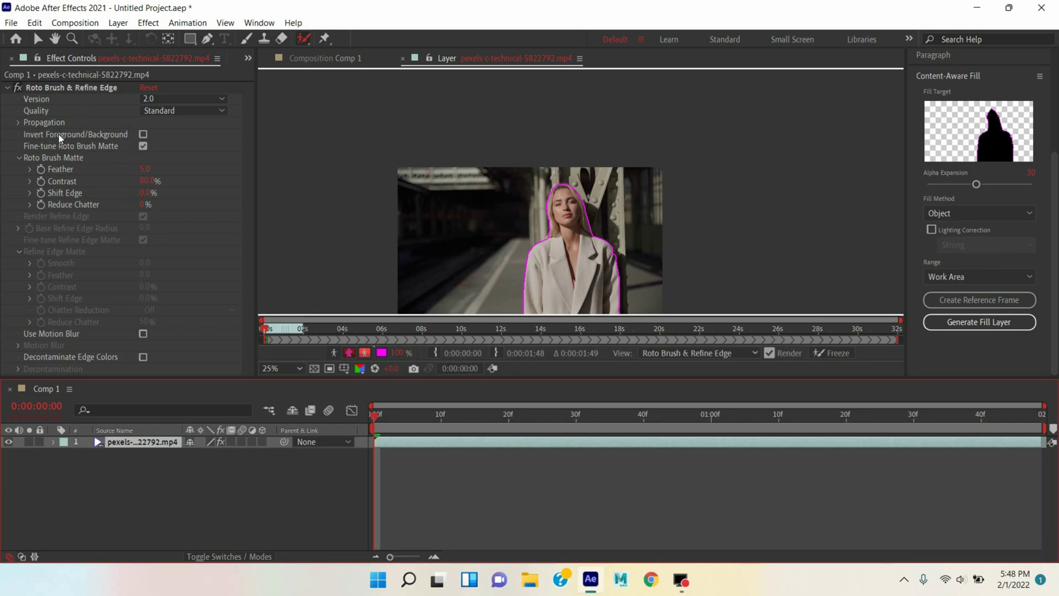
Step: Invert Foreground/Background on the matte and step forward frame by frame to propagate it to around frame 19
left_click(144, 136)
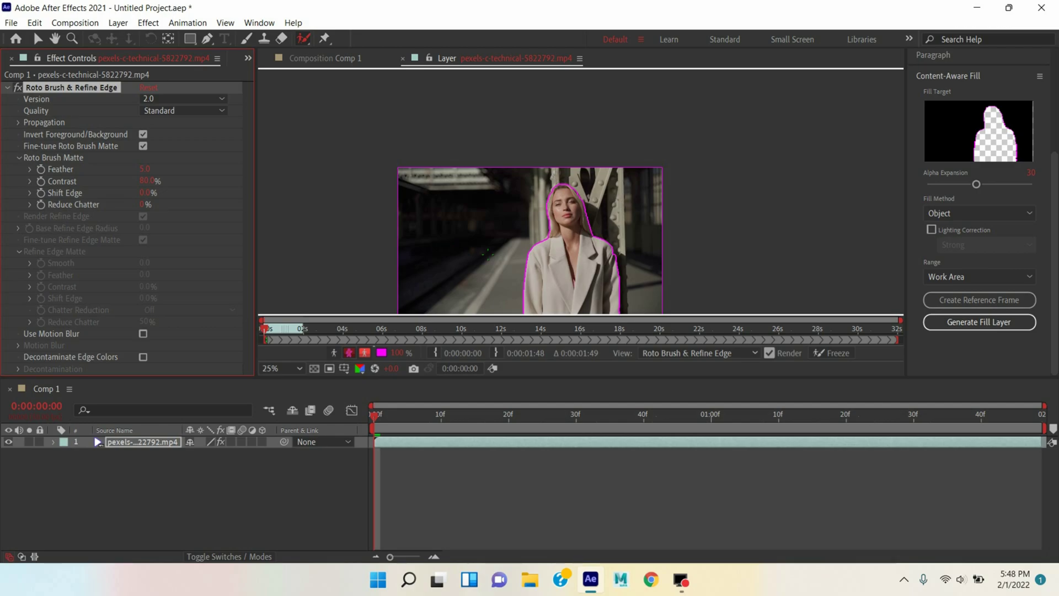
key("Page_Down")
key("Page_Down")
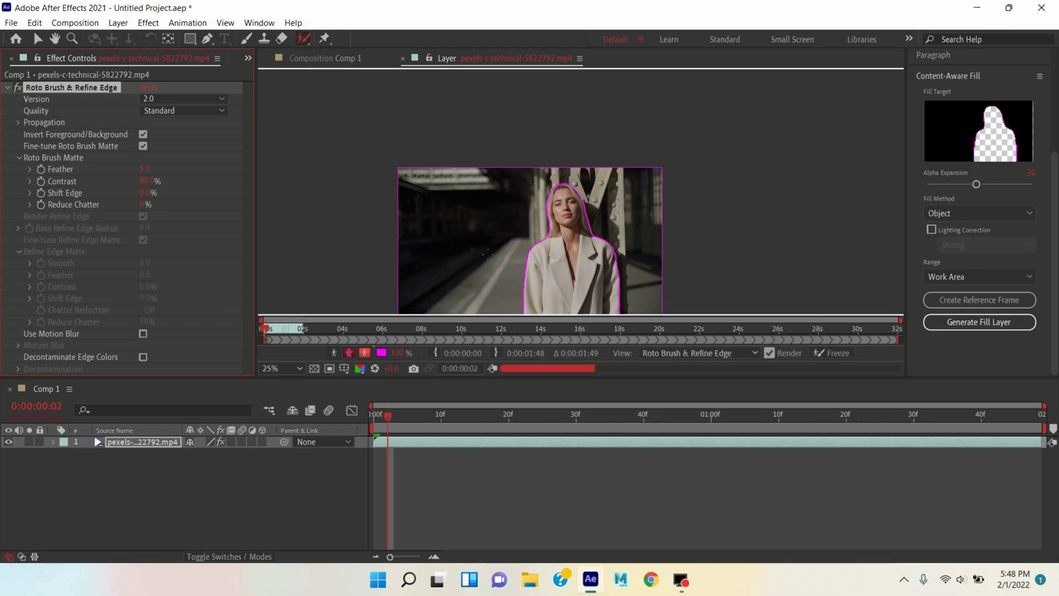
key("Page_Down")
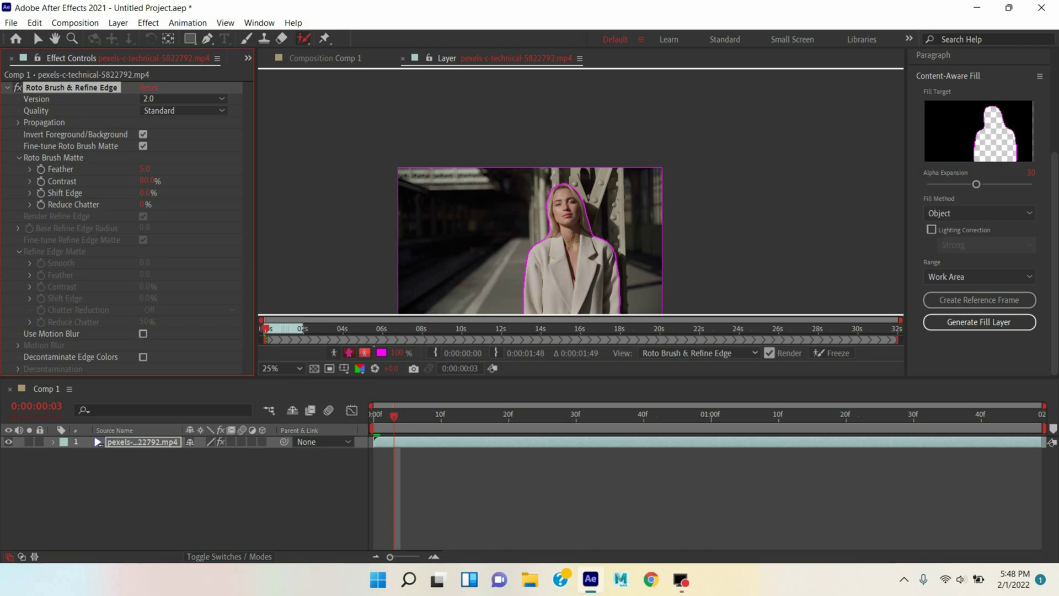
key("Page_Down")
key("Page_Down")
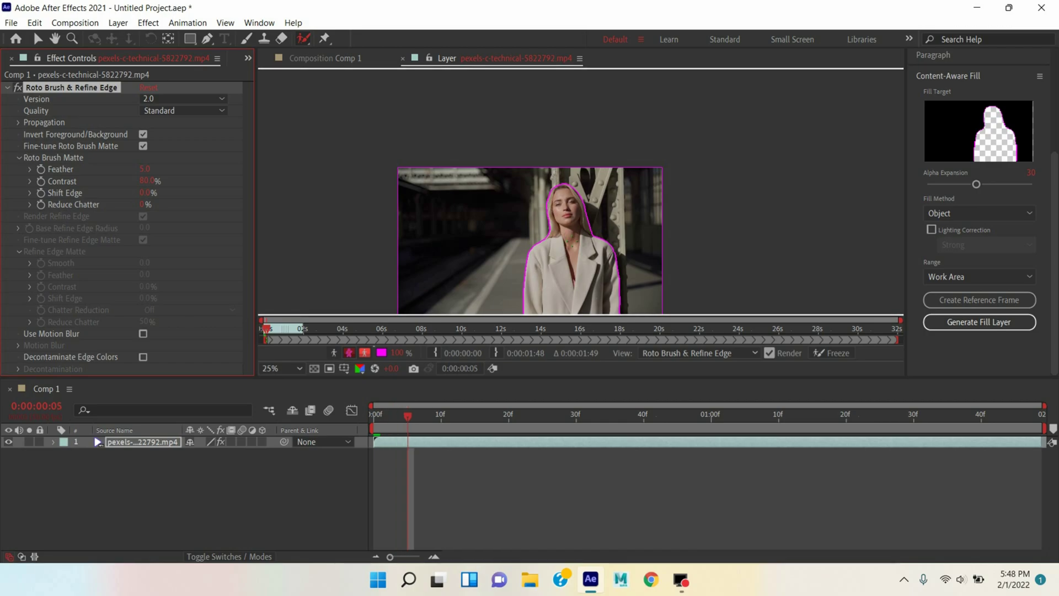
key("Page_Down")
key("Page_Down")
key("Page_Down")
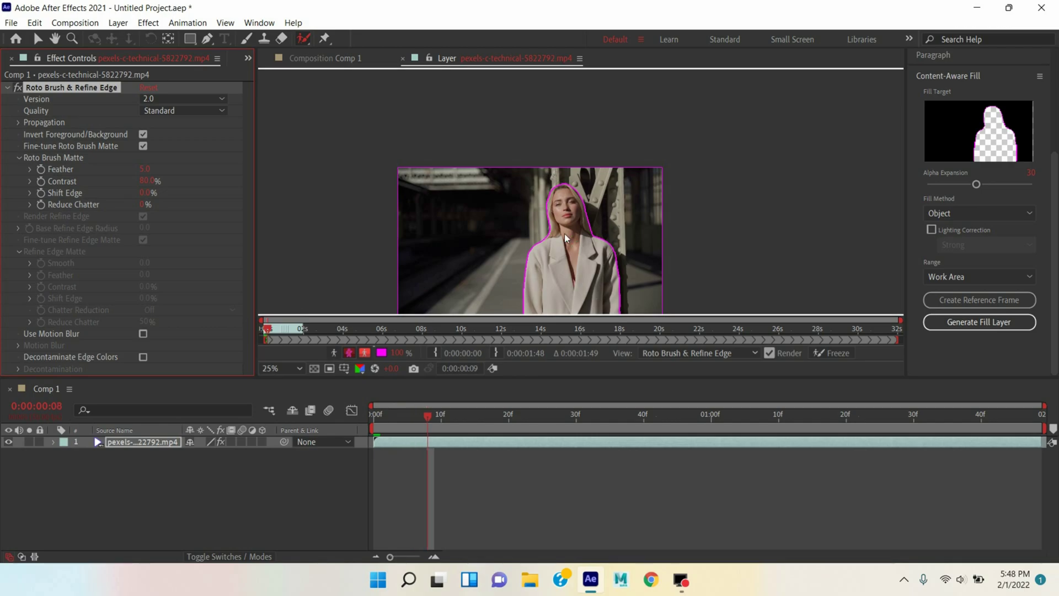
key("Page_Down")
key("Page_Down")
key("Page_Down")
key("Page_Down")
key("Page_Down")
key("Page_Down")
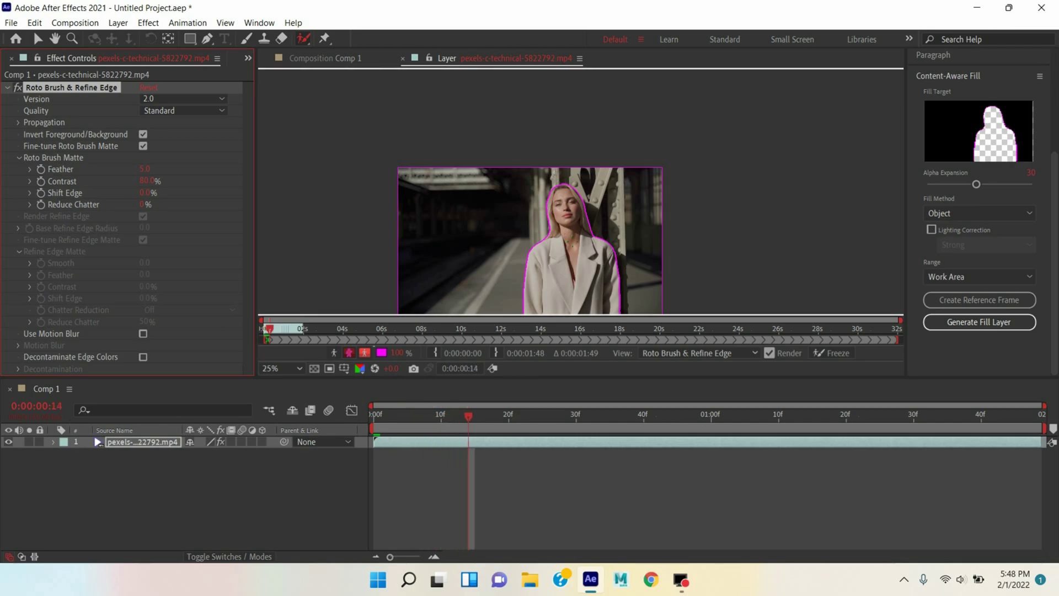
key("Page_Down")
key("Page_Down")
key("Page_Down")
key("Page_Down")
key("Page_Down")
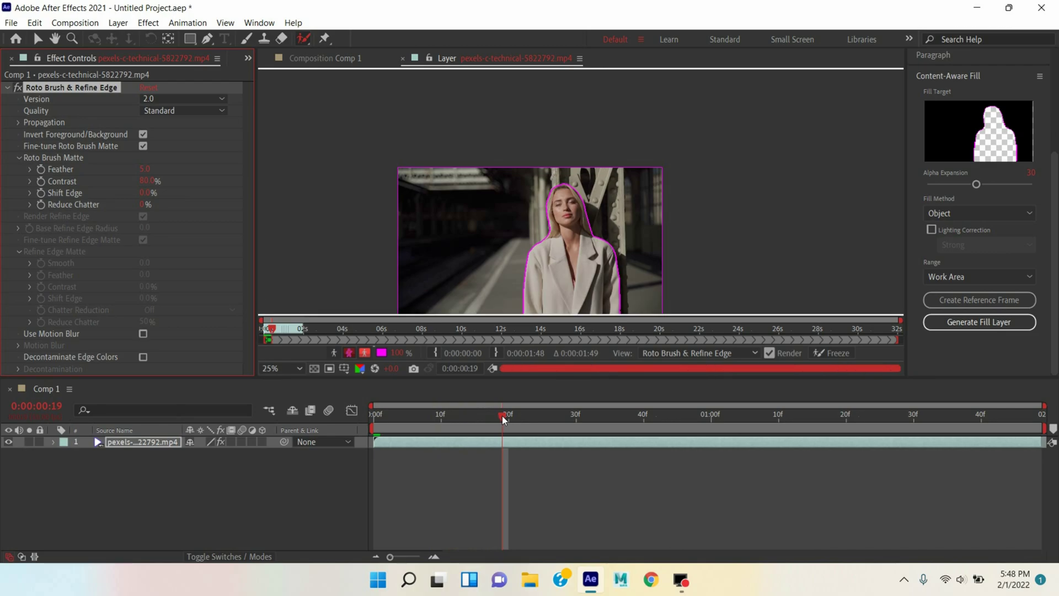
Step: Scrub the time indicator to the clip's last frame (1:48) so the Roto Brush matte propagates throughout
left_click_drag(503, 423, 649, 445)
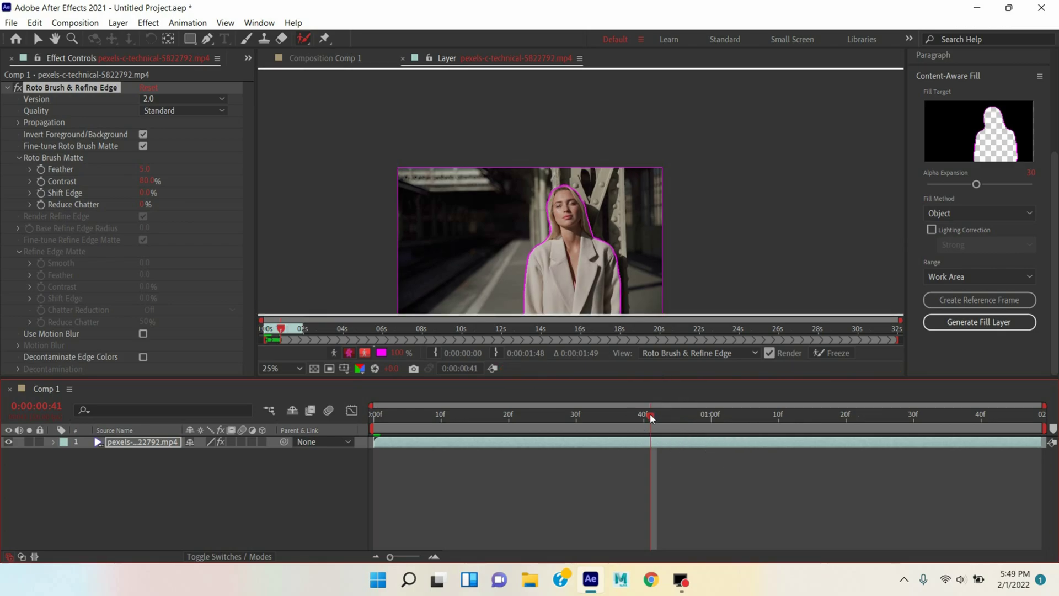
mouse_move(651, 415)
left_mouse_down()
mouse_move(683, 431)
mouse_move(852, 453)
left_mouse_up()
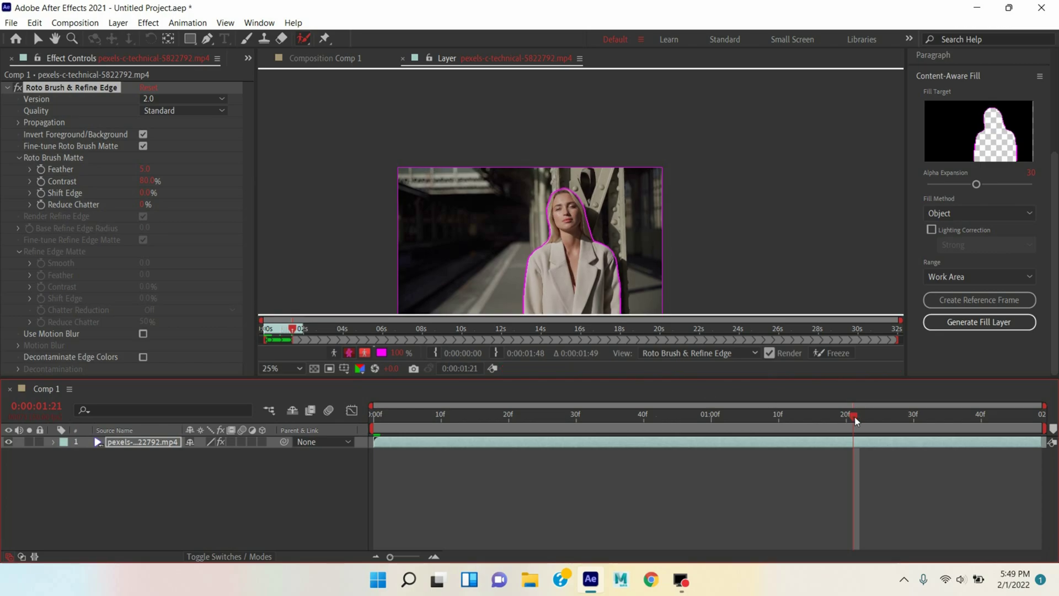
left_click_drag(856, 421, 1048, 440)
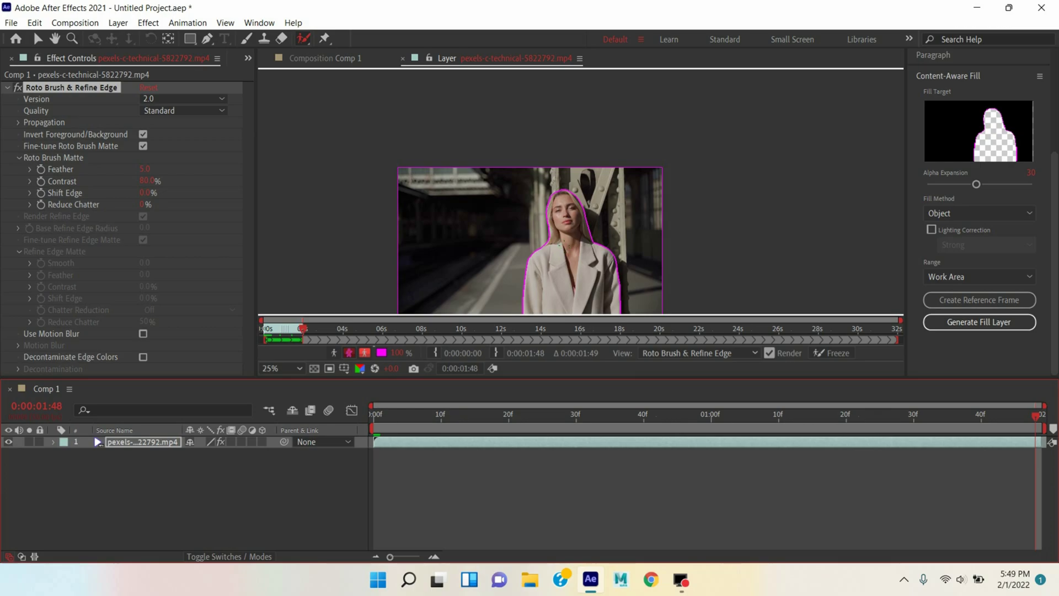
scroll(530, 224, "down", 3)
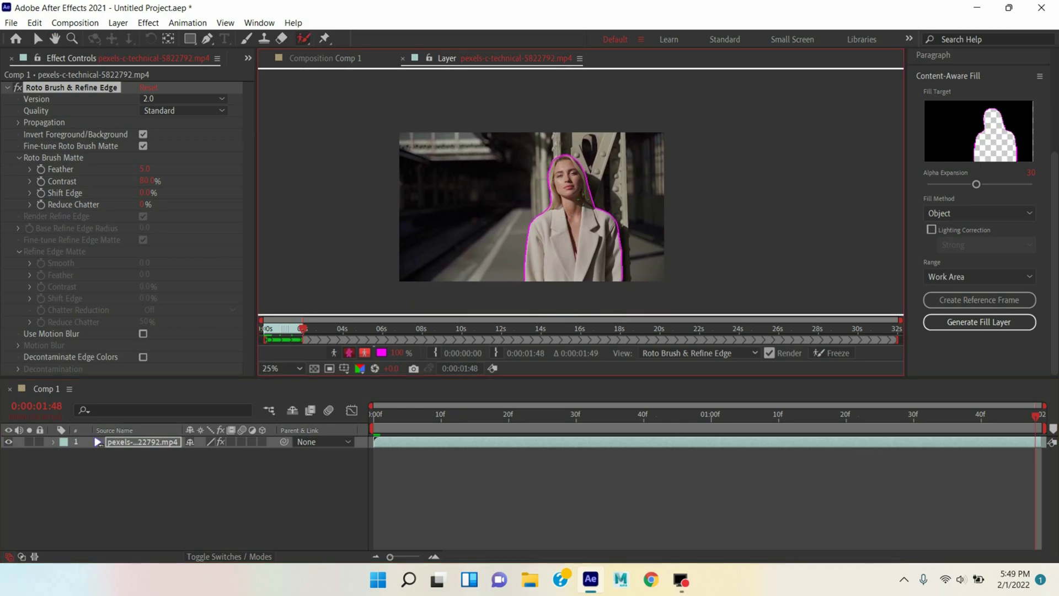
scroll(579, 248, "up", 2)
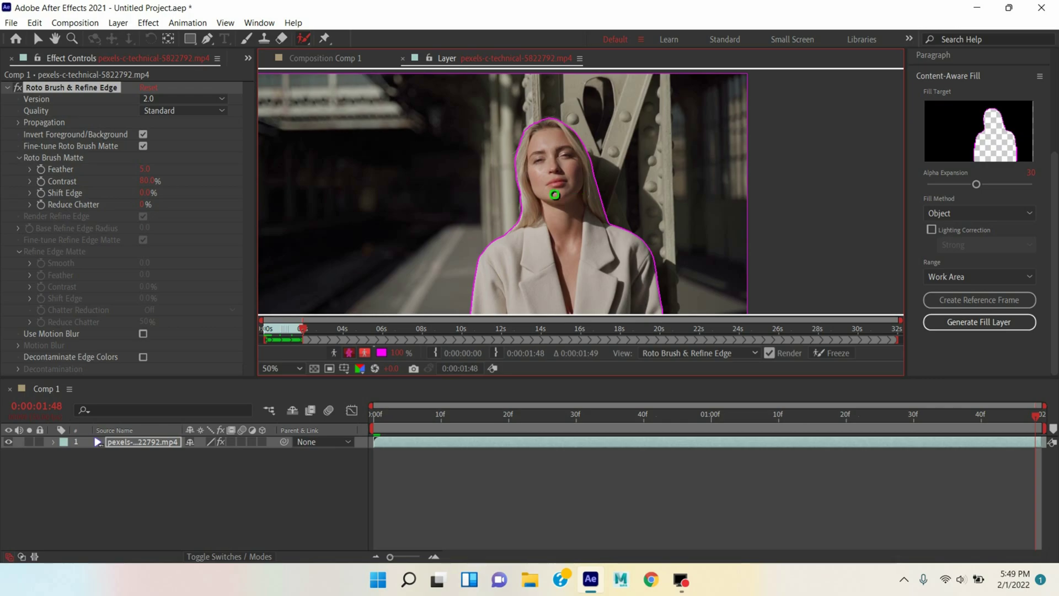
scroll(556, 194, "down", 2)
Step: Play back the trimmed clip to review the woman's propagated matte
key("ctrl+3")
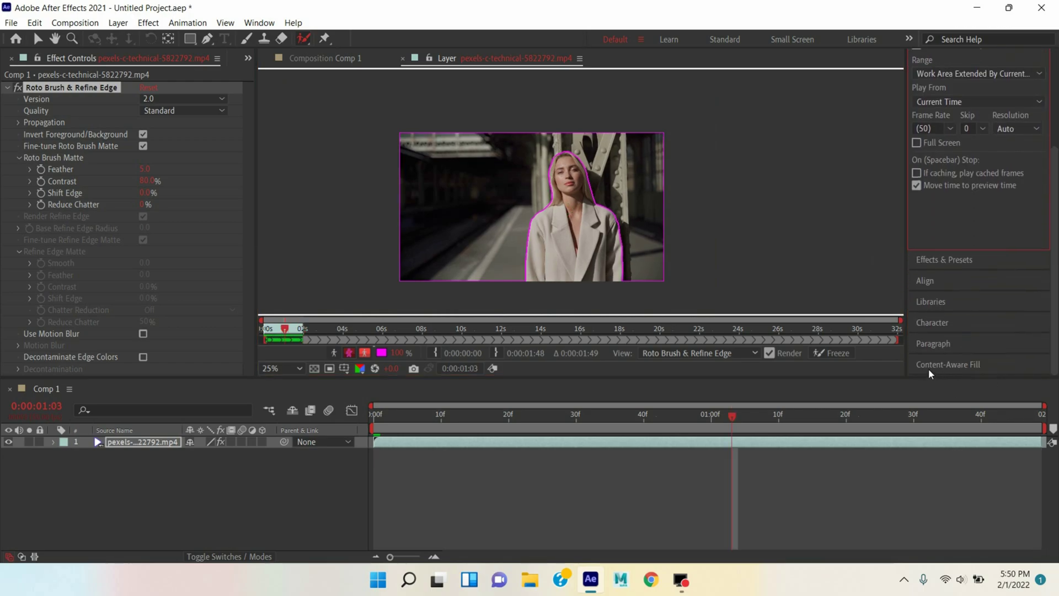
Step: Tune the Content-Aware Fill target's Alpha Expansion and request Generate Fill Layer
left_click(964, 364)
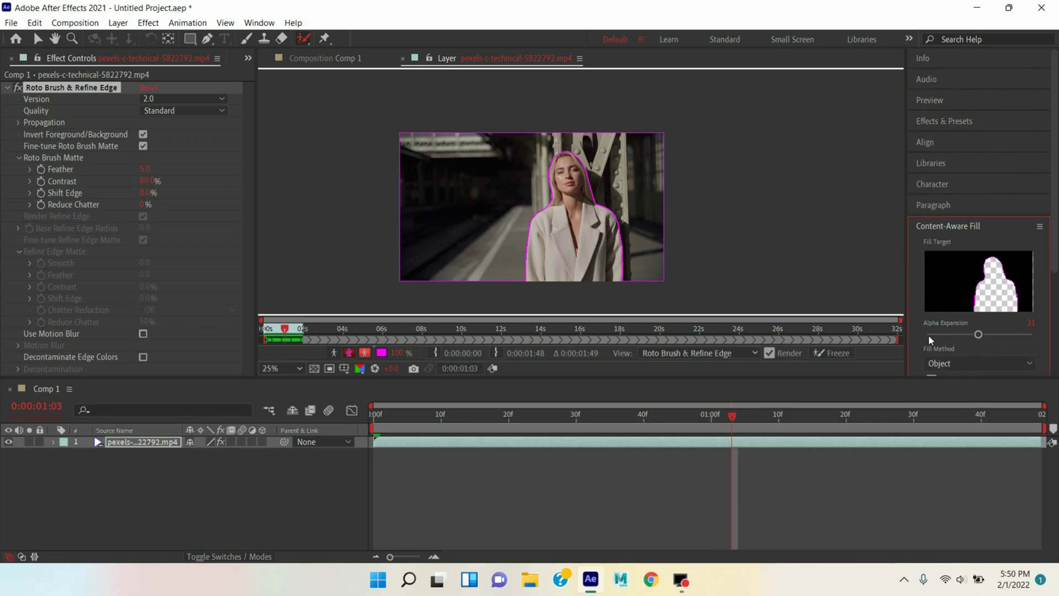
left_click_drag(979, 335, 955, 335)
left_click_drag(957, 335, 970, 334)
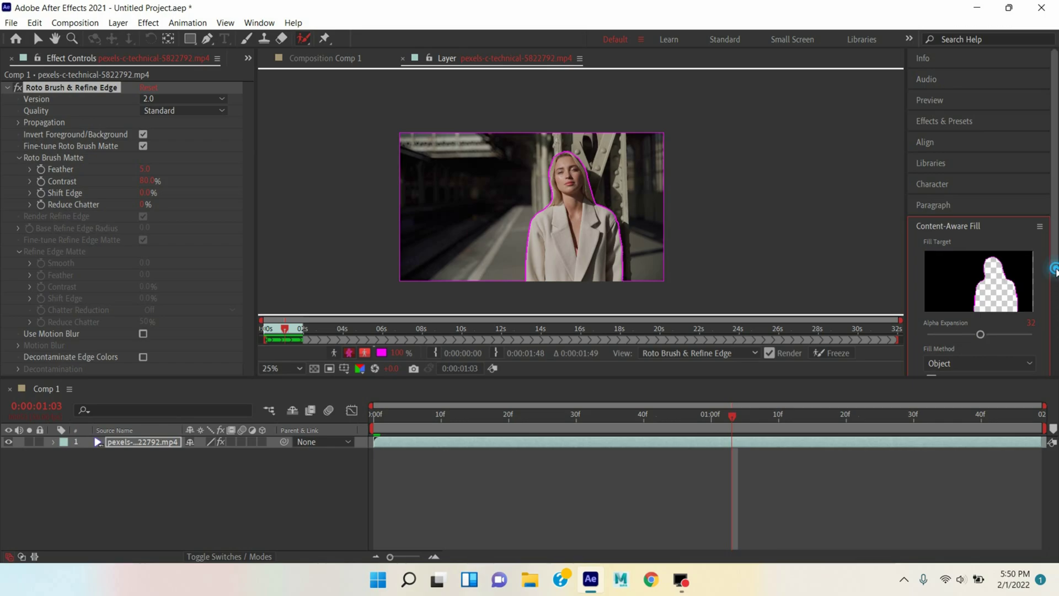
left_click_drag(1054, 273, 1054, 351)
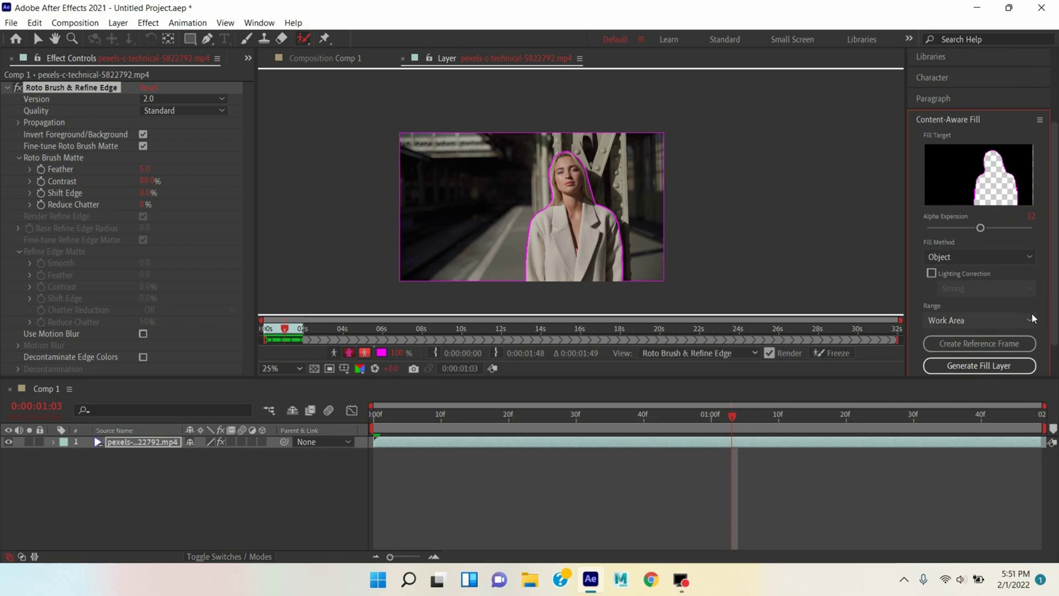
scroll(1018, 319, "down", 1)
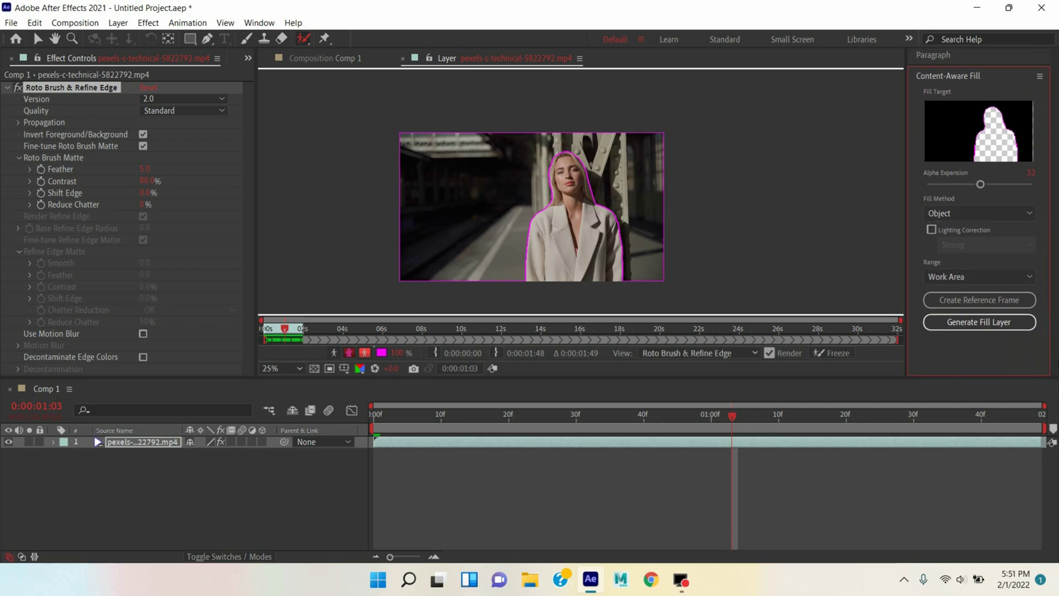
left_click(966, 329)
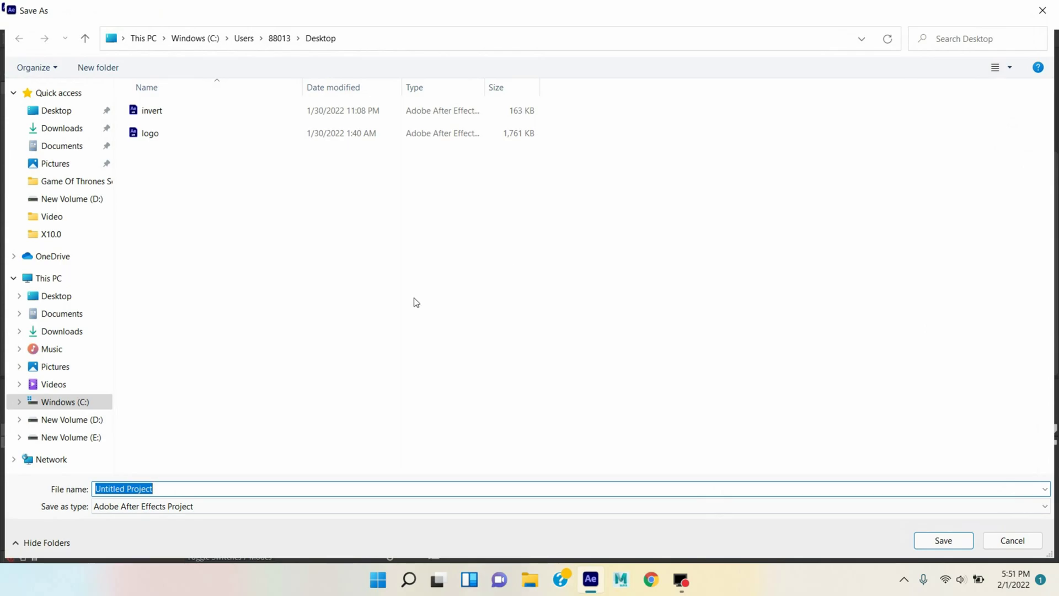
type("character")
Step: Save the project as character.aep so the Fill [00-98].png layer renders above the footage
key("Return")
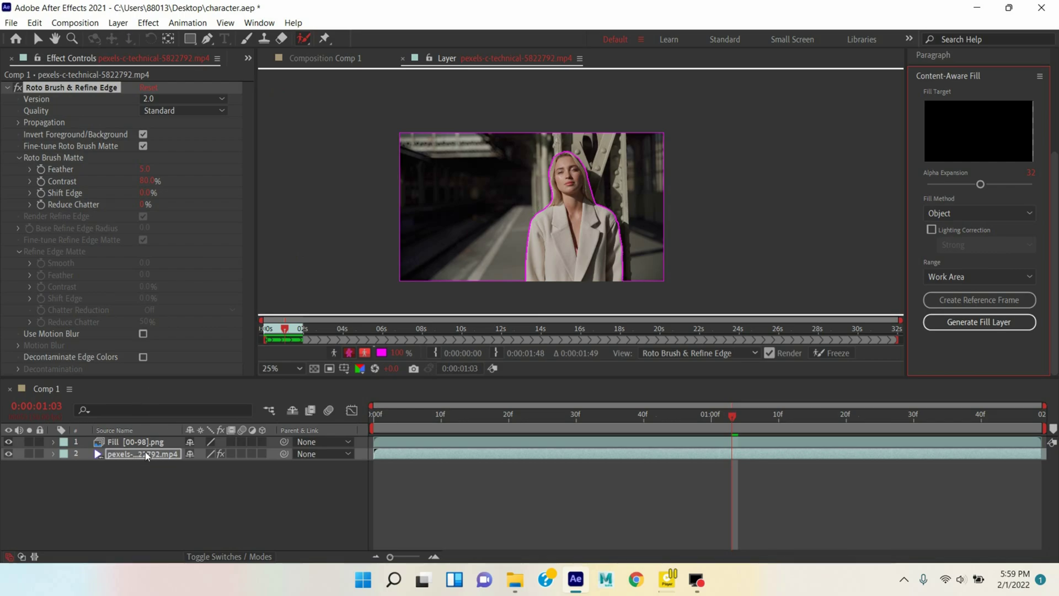
left_click(307, 43)
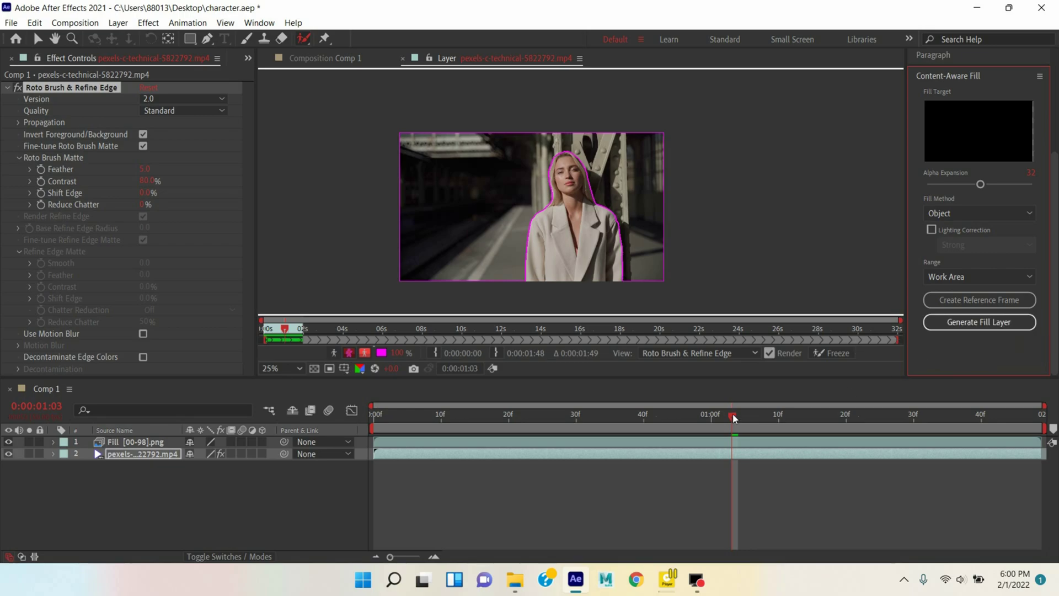
left_click_drag(733, 414, 233, 344)
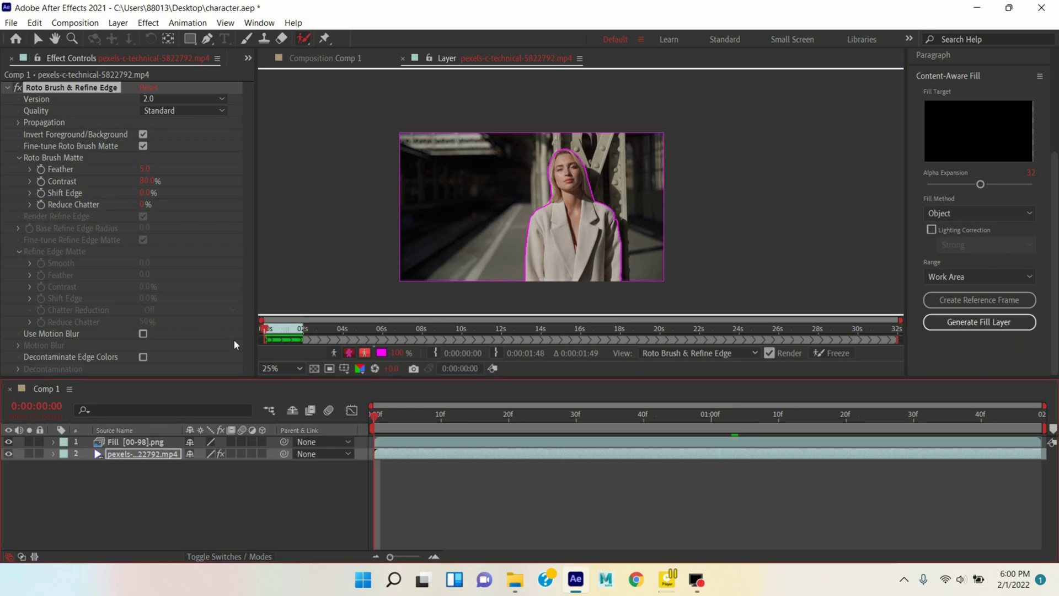
Step: Return to the Comp 1 view showing the empty railway platform with the woman removed
left_click(323, 62)
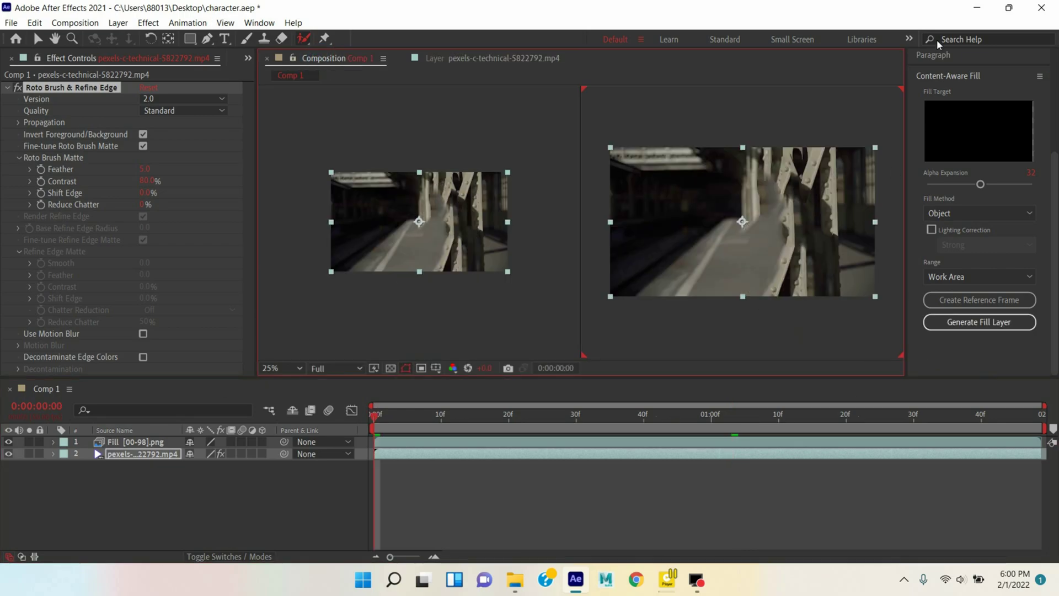